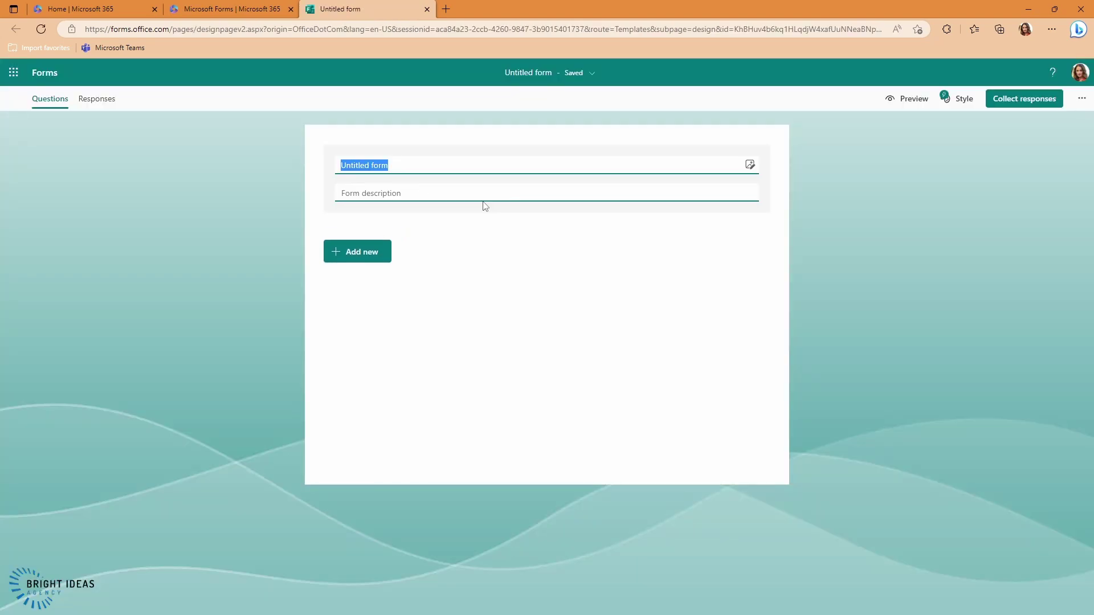
- Title the form 'Demo of Response Edits' and add a choice question with Options 1 through 5
{"action": "type", "text": "Demo of Response Edits"}
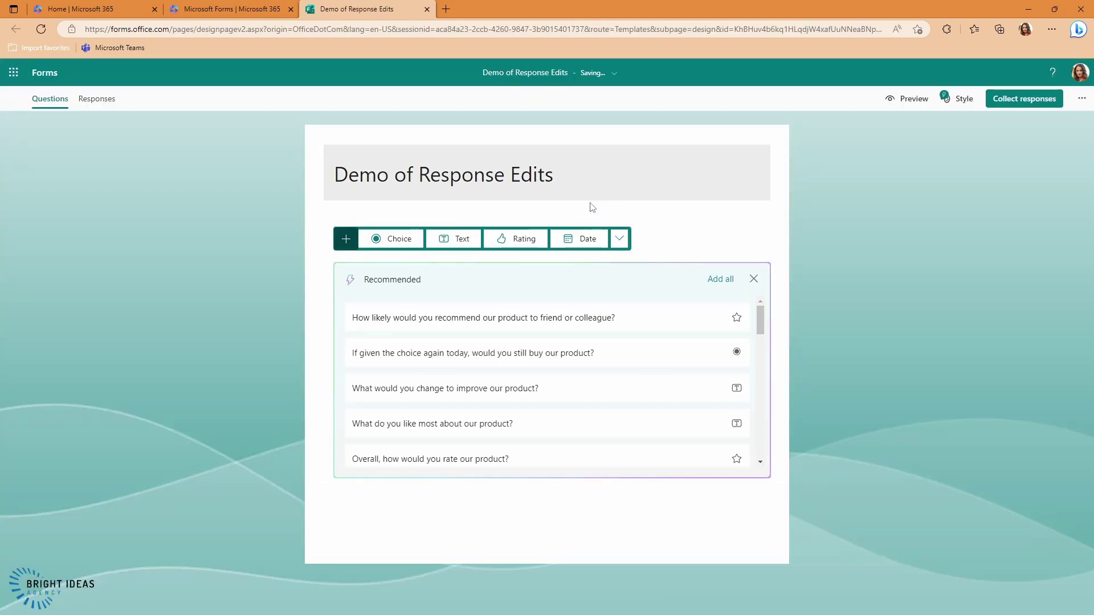
{"action": "left_click", "coordinate": [391, 239]}
{"action": "left_click", "coordinate": [368, 357]}
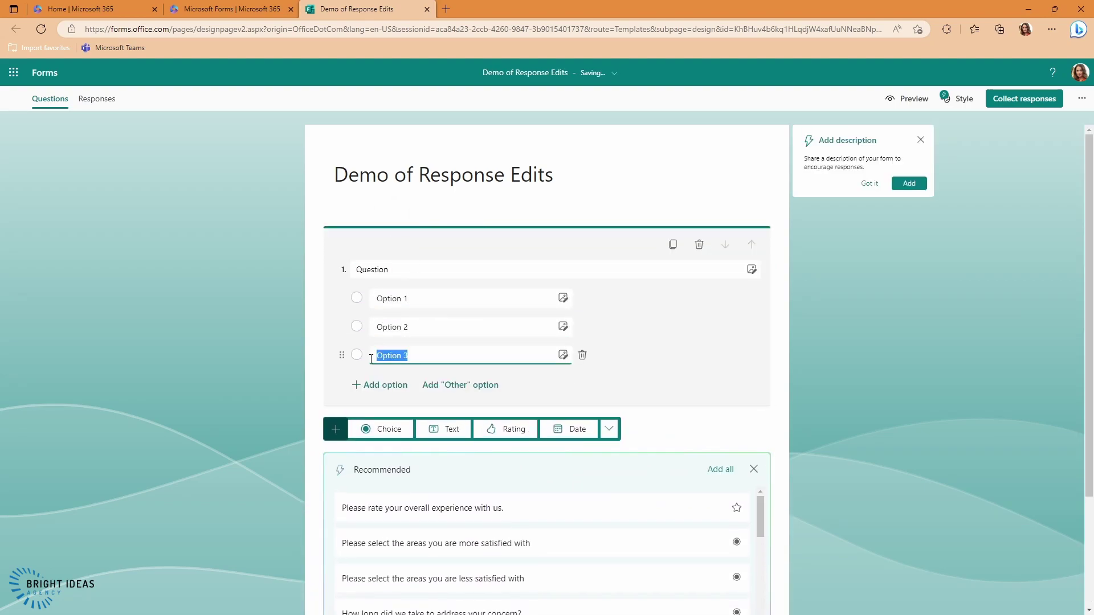
{"action": "left_click", "coordinate": [383, 385]}
{"action": "left_click", "coordinate": [389, 414]}
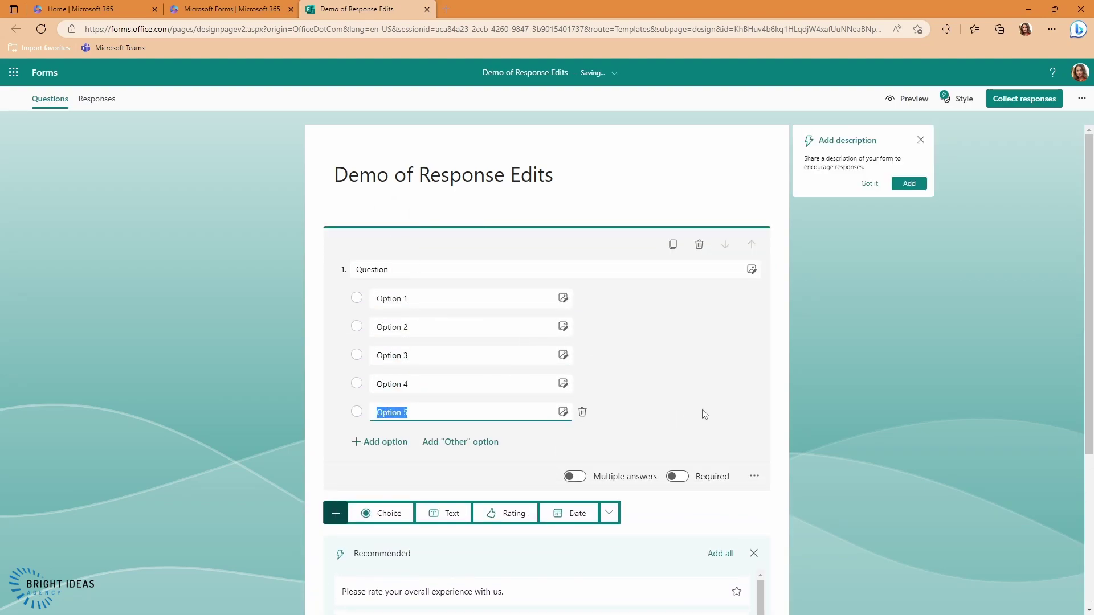
{"action": "left_click", "coordinate": [837, 400]}
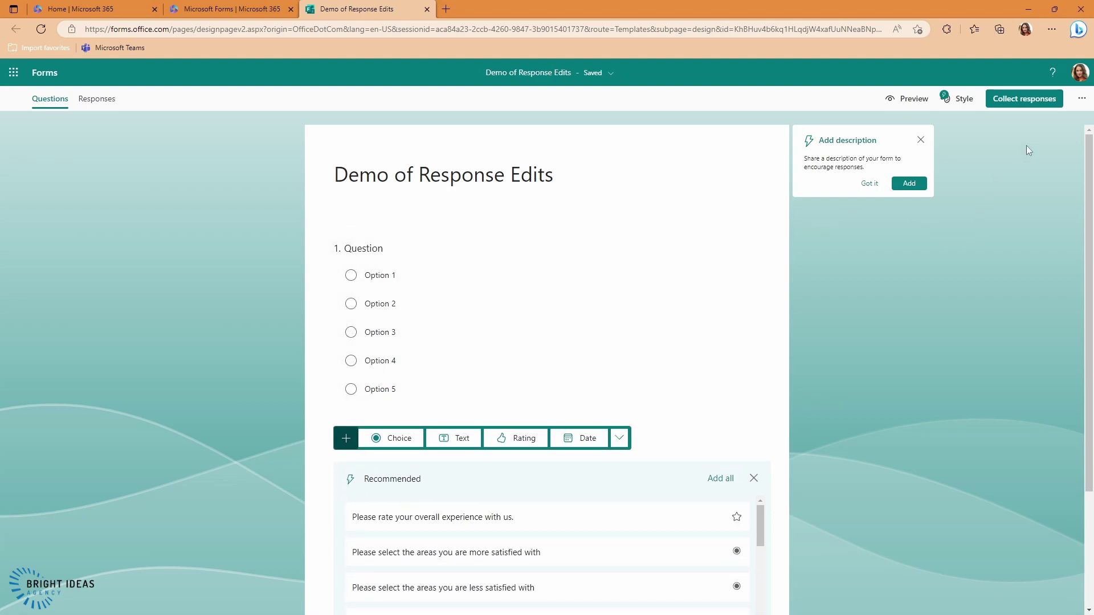
- Enable 'Allow respondents to edit their responses' in Settings and copy the form's response link
{"action": "left_click", "coordinate": [1078, 110]}
{"action": "left_click", "coordinate": [1021, 150]}
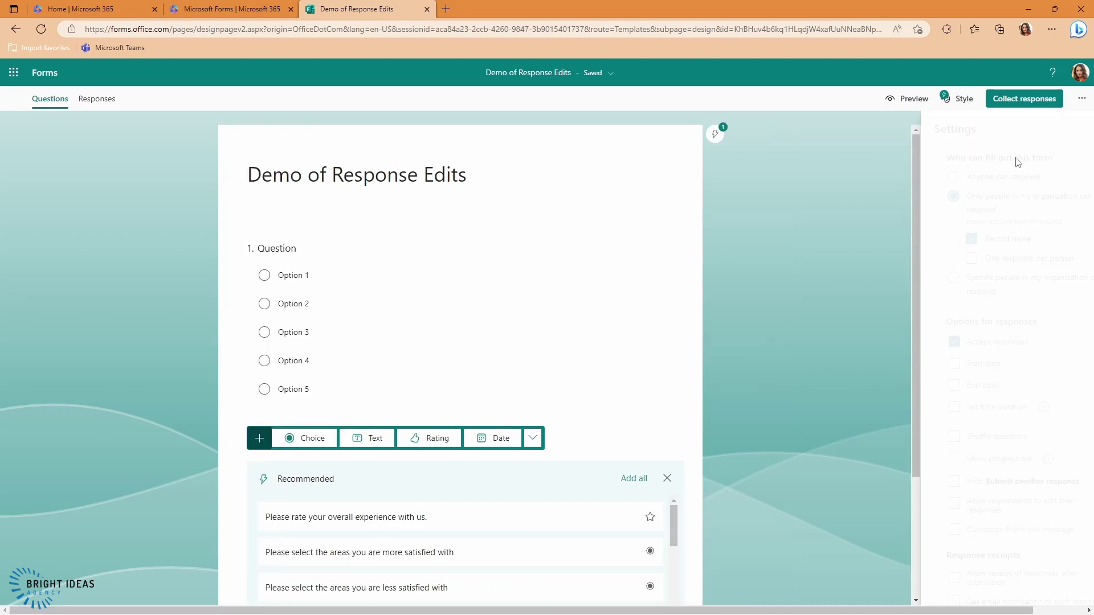
{"action": "left_click_drag", "start_coordinate": [861, 420], "coordinate": [898, 471]}
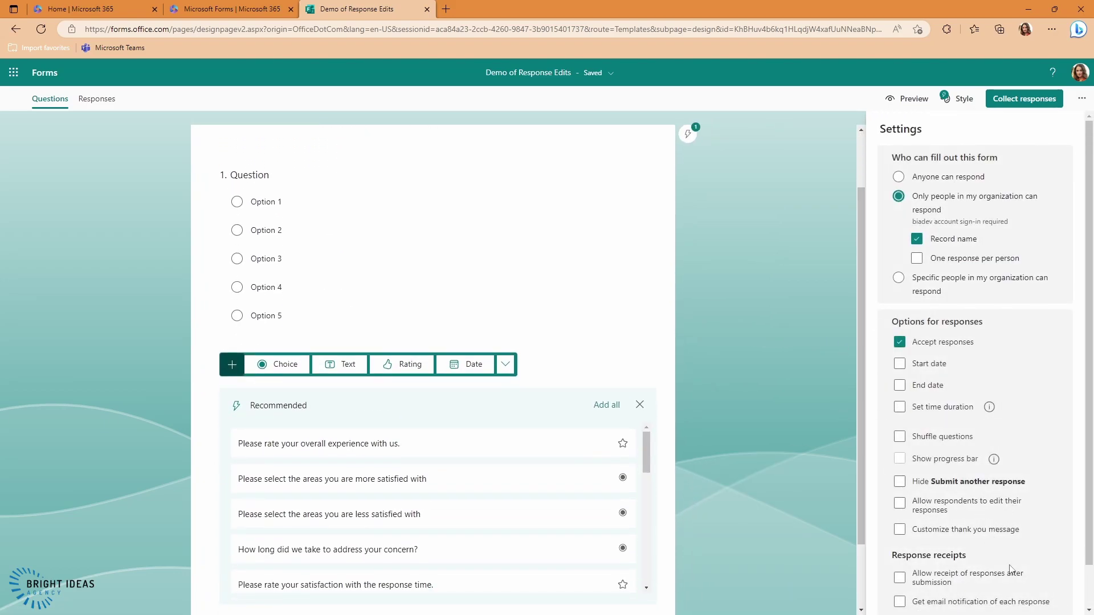
{"action": "left_click", "coordinate": [900, 507]}
{"action": "left_click", "coordinate": [1012, 103]}
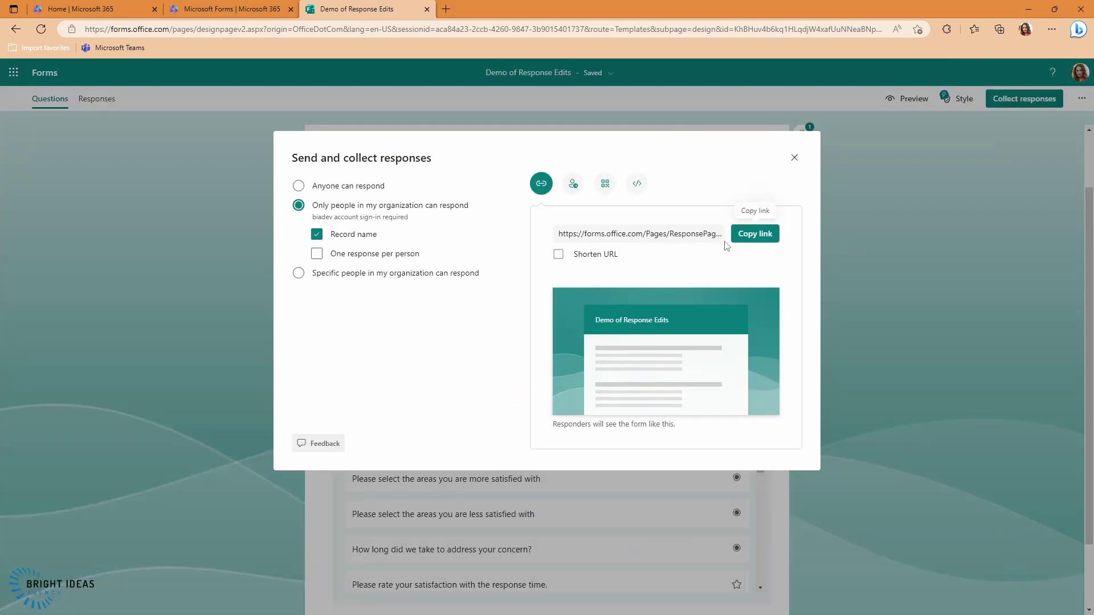
{"action": "left_click", "coordinate": [747, 239]}
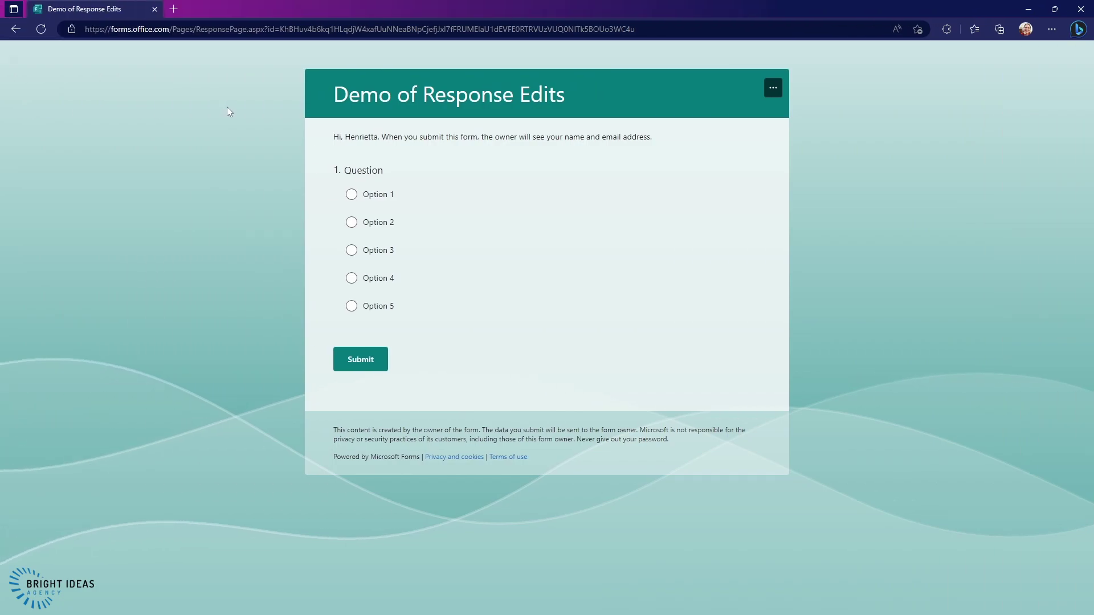
- Submit a response choosing Option 2 and save it to edit later
{"action": "left_click", "coordinate": [351, 222]}
{"action": "left_click", "coordinate": [360, 359]}
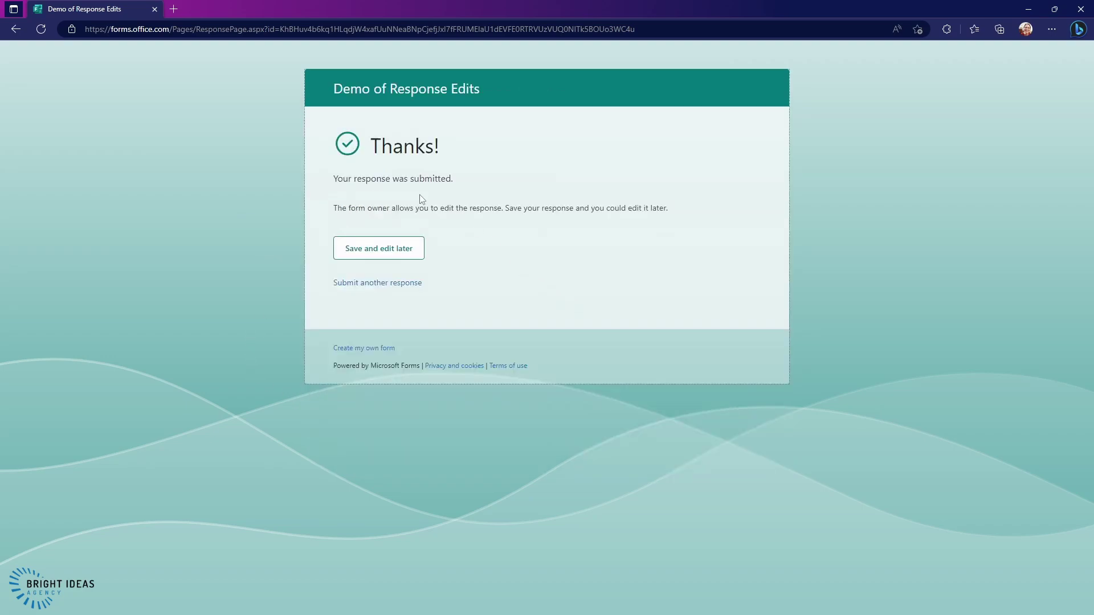
{"action": "left_click", "coordinate": [378, 257]}
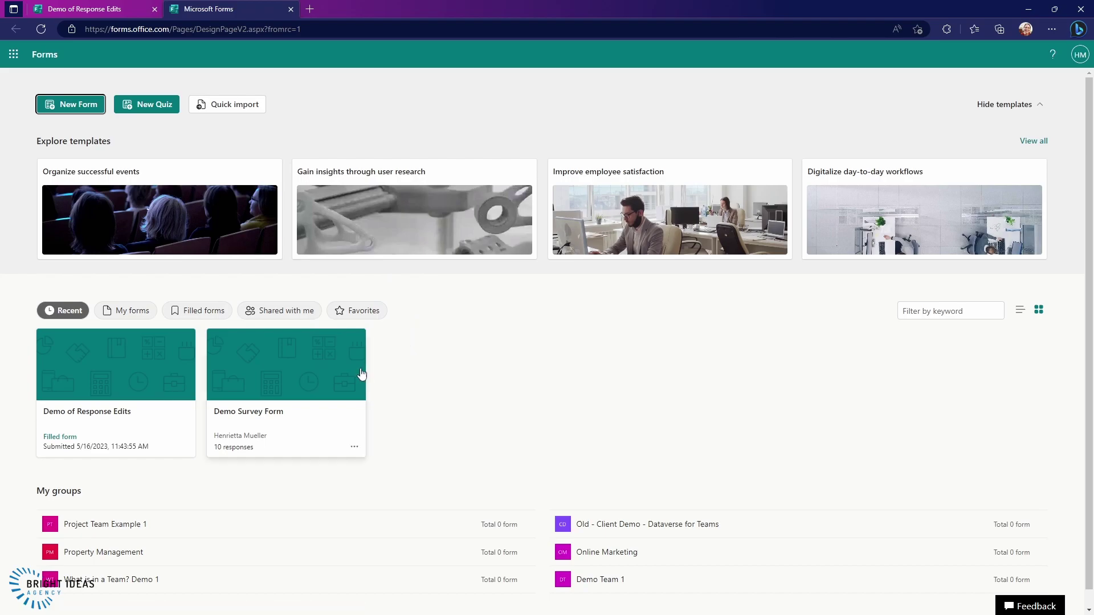
- From Filled forms, reopen the earlier Edit Responses Demo response and resubmit it with Option 2
{"action": "left_click", "coordinate": [193, 314]}
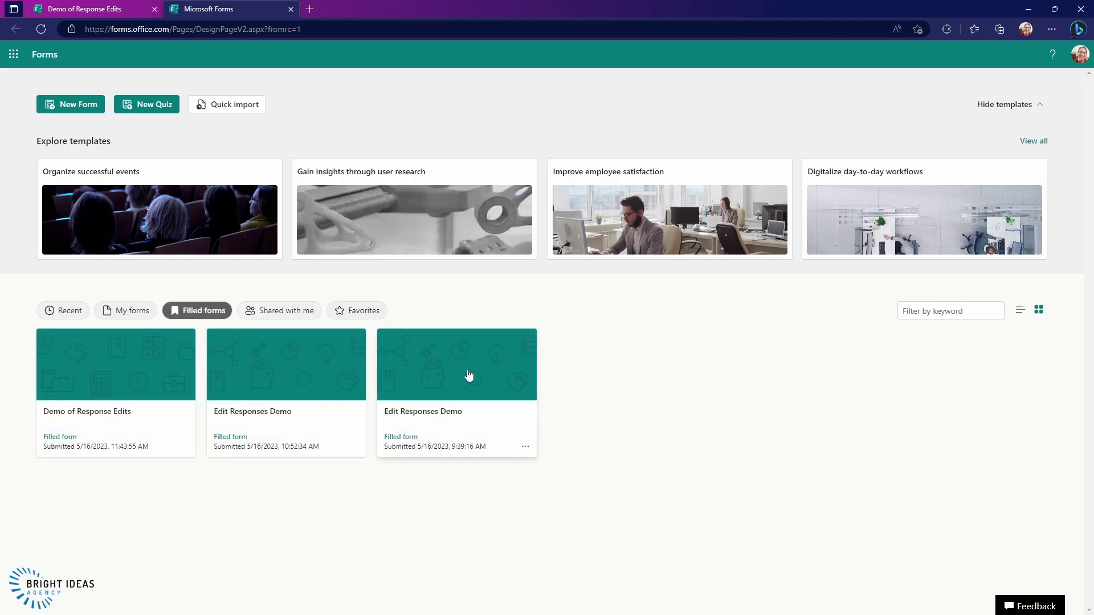
{"action": "left_click", "coordinate": [430, 369]}
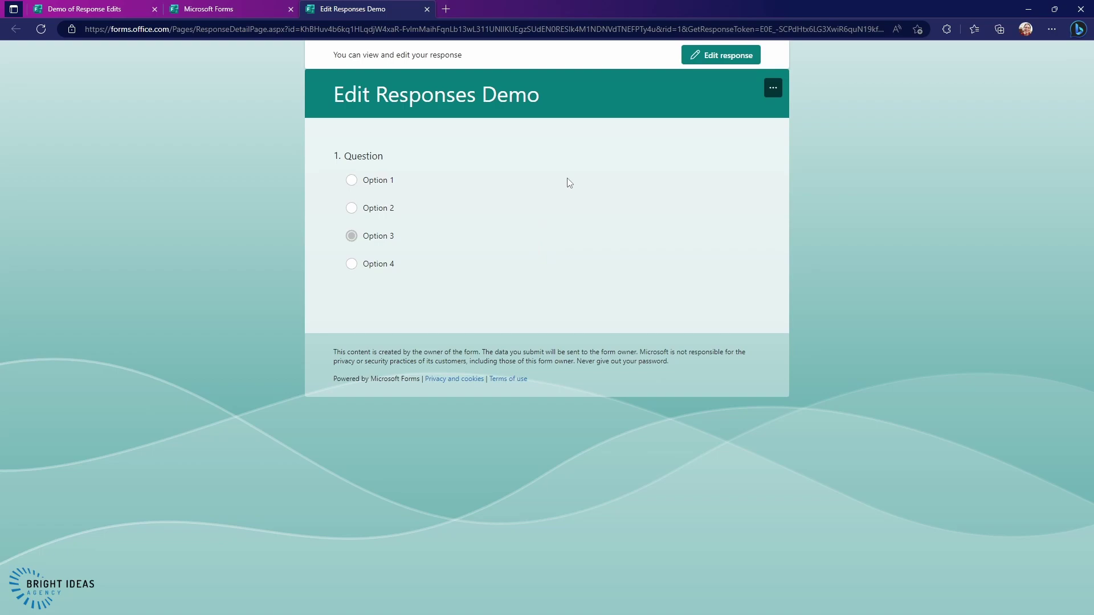
{"action": "left_click", "coordinate": [713, 55]}
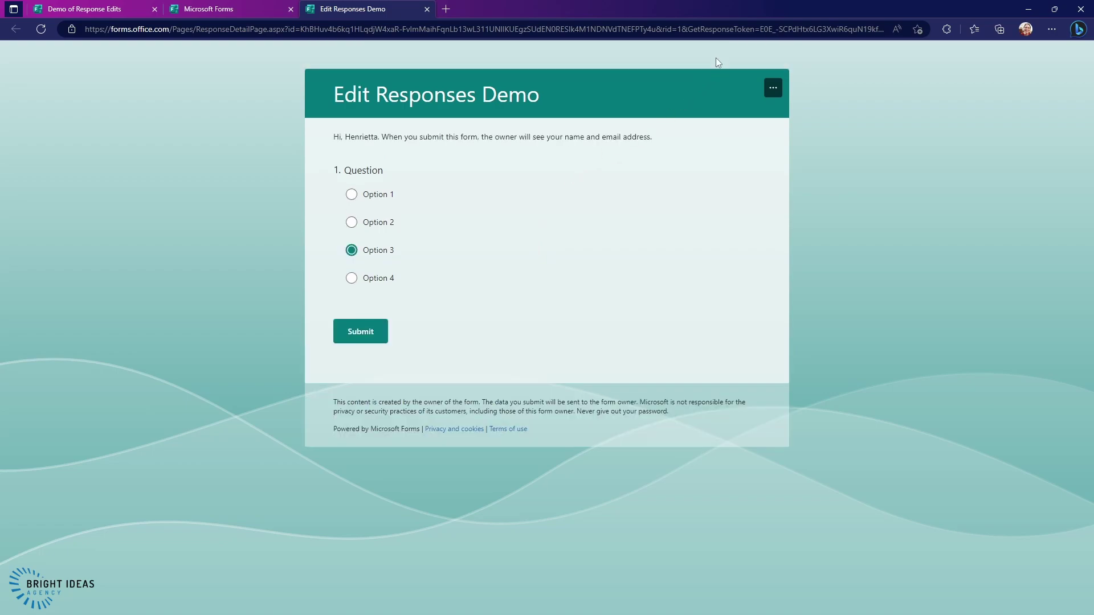
{"action": "left_click", "coordinate": [350, 225]}
{"action": "left_click", "coordinate": [359, 332]}
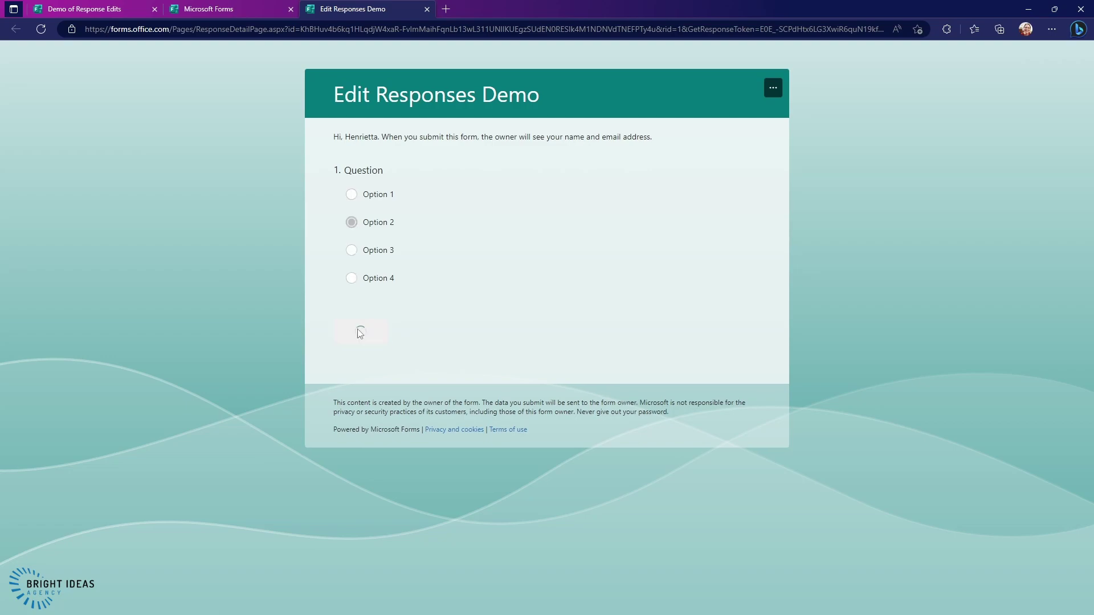
- Back in the form designer, review the Responses summary showing one Option 2 response
{"action": "left_click", "coordinate": [253, 9]}
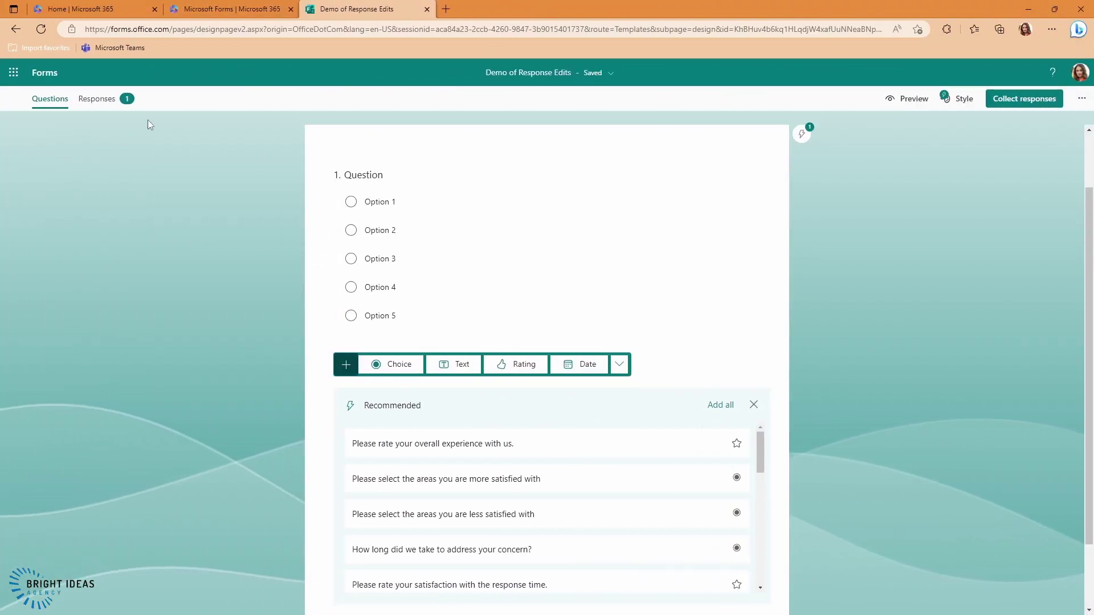
{"action": "left_click", "coordinate": [92, 103]}
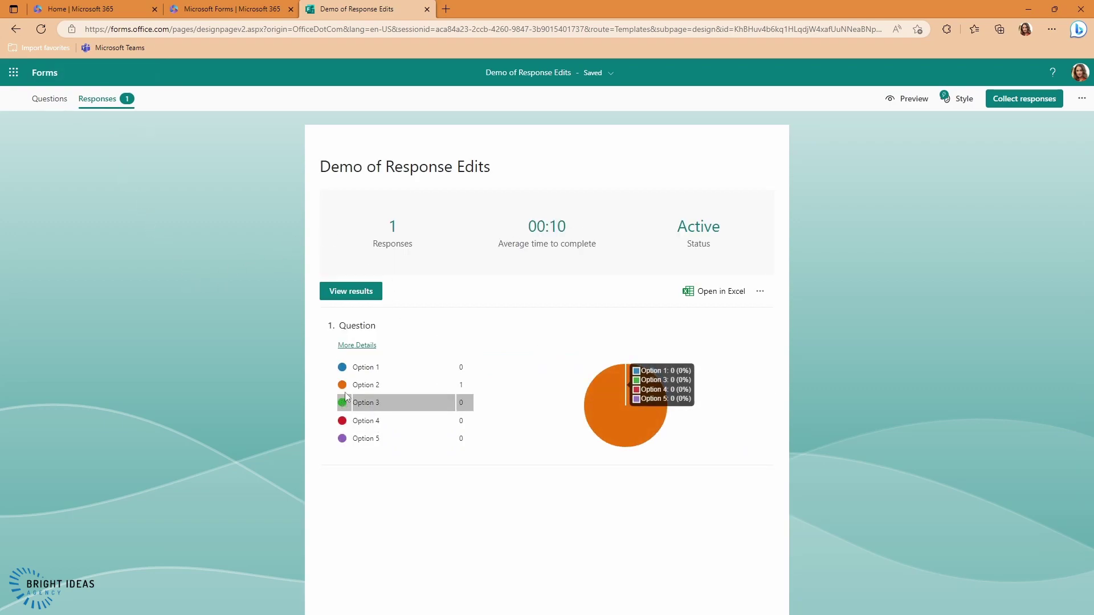
{"action": "mouse_move", "coordinate": [355, 386]}
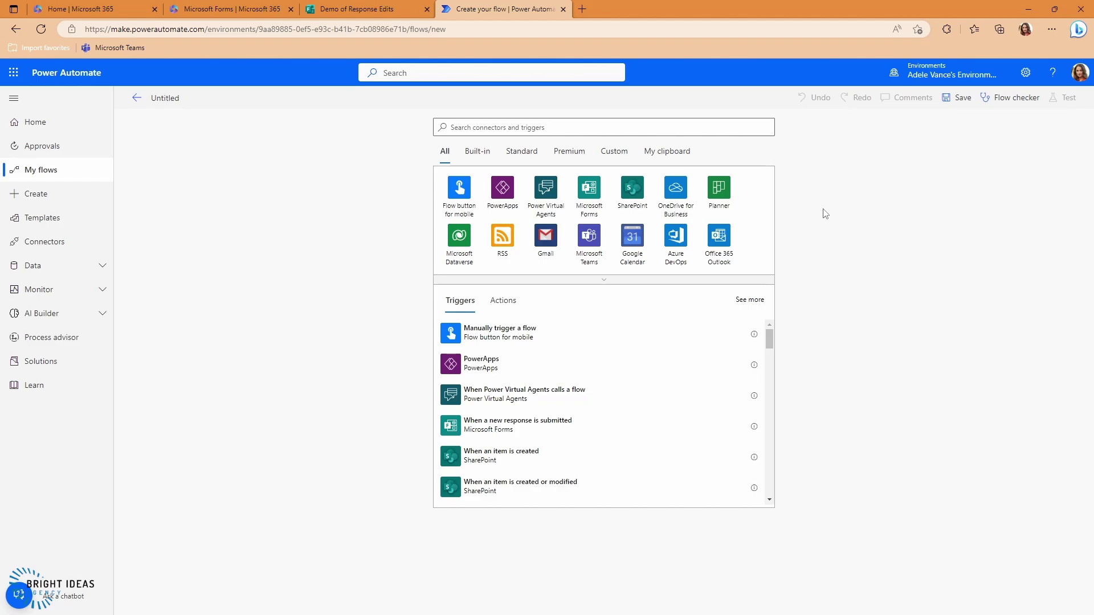
- Add the Microsoft Forms 'When a new response is submitted' trigger and open its Form Id list
{"action": "left_click", "coordinate": [587, 190]}
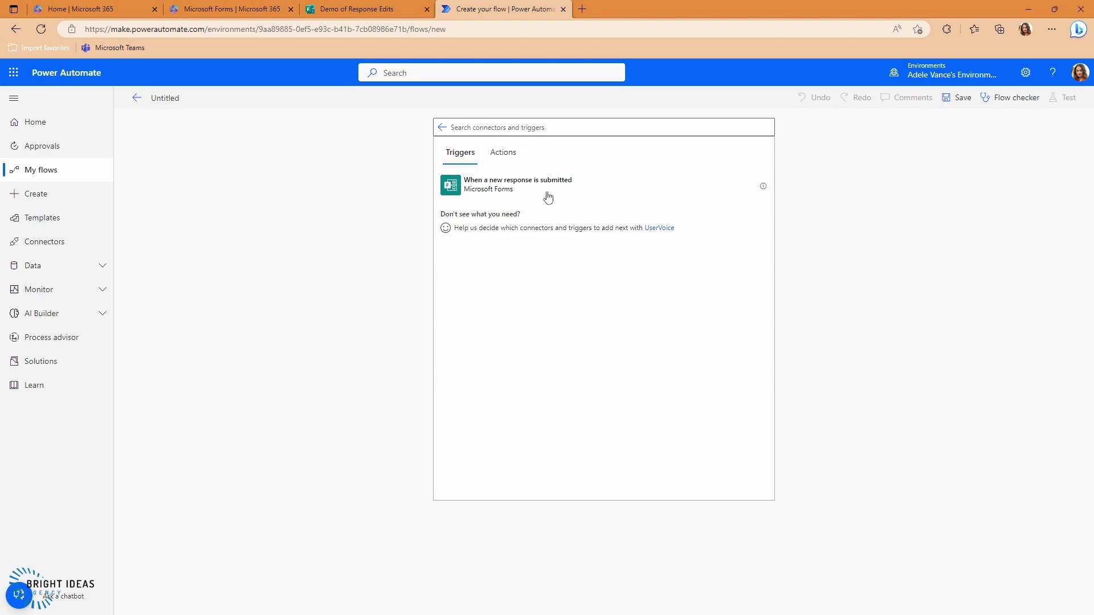
{"action": "left_click", "coordinate": [502, 153]}
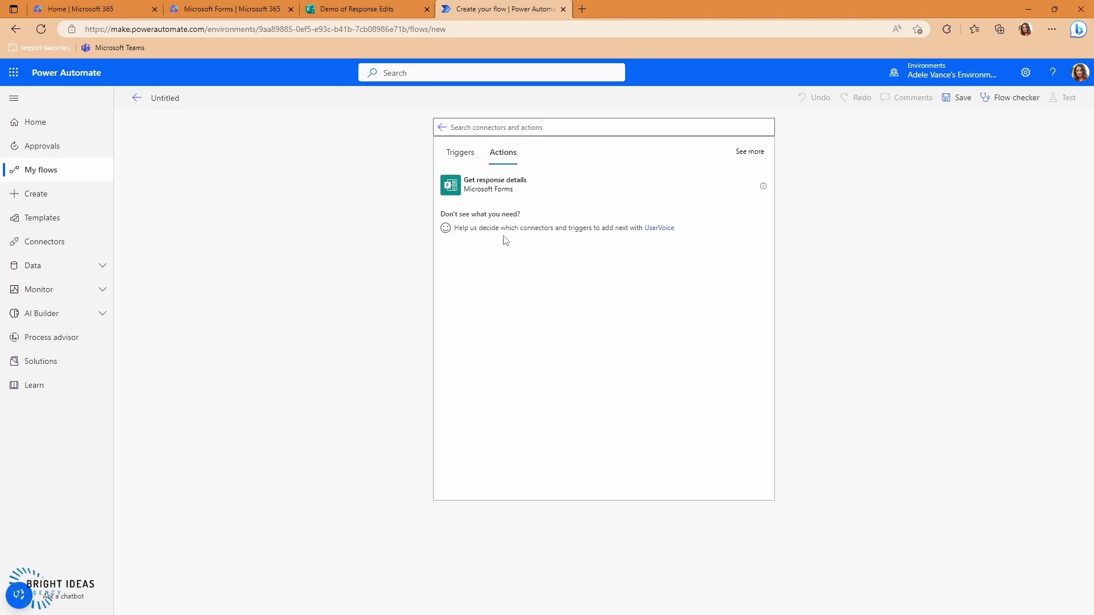
{"action": "left_click", "coordinate": [458, 156]}
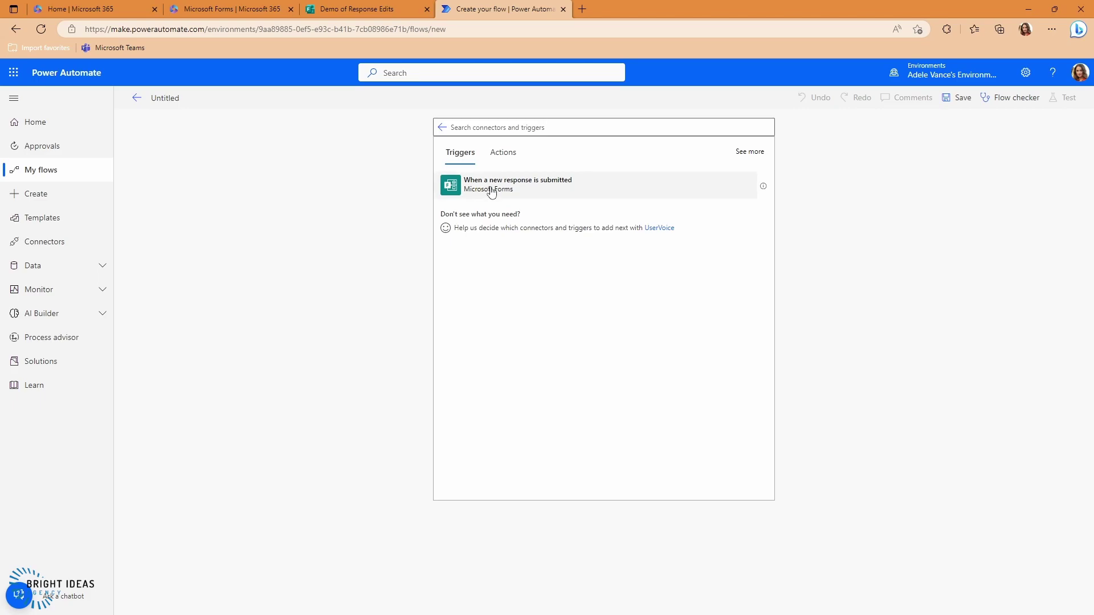
{"action": "left_click", "coordinate": [491, 193]}
{"action": "left_click", "coordinate": [752, 161]}
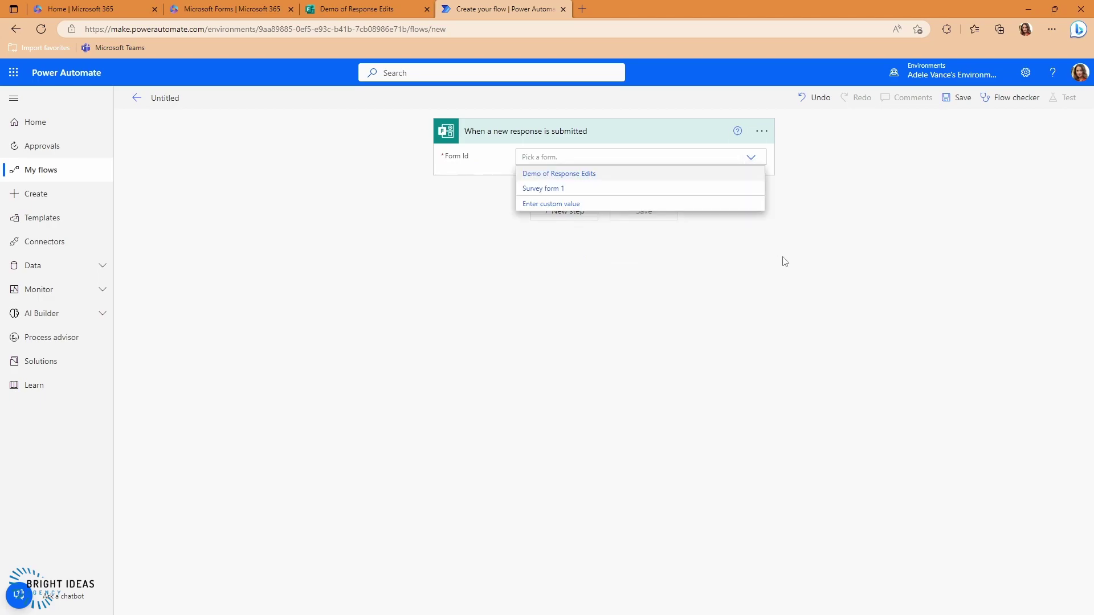
- Set the trigger form to Demo of Response Edits and add a Compose step with the trigger body
{"action": "left_click", "coordinate": [562, 174]}
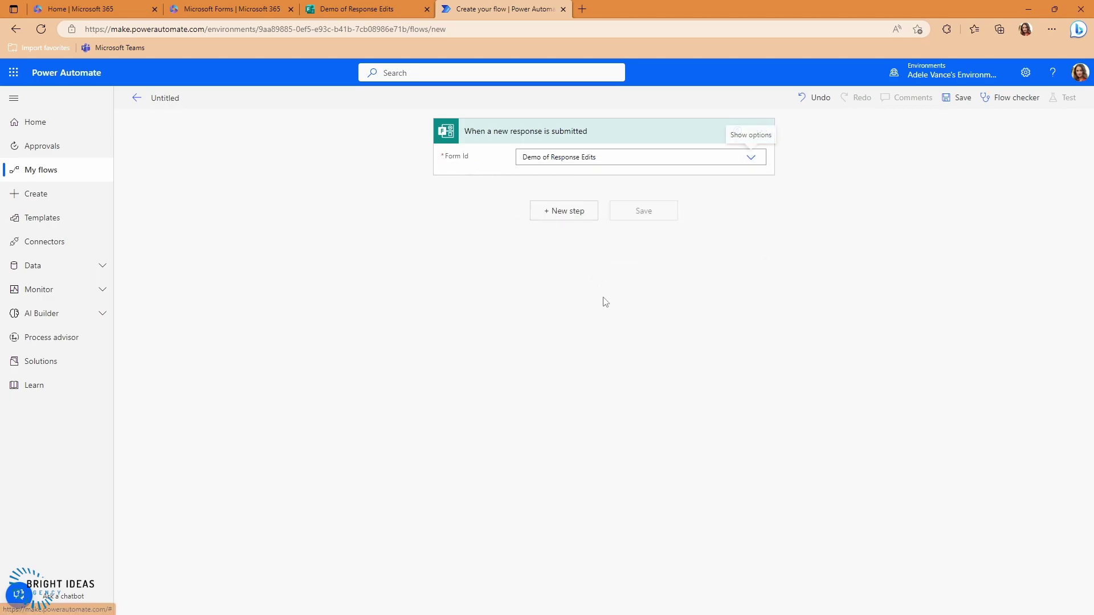
{"action": "left_click", "coordinate": [561, 212]}
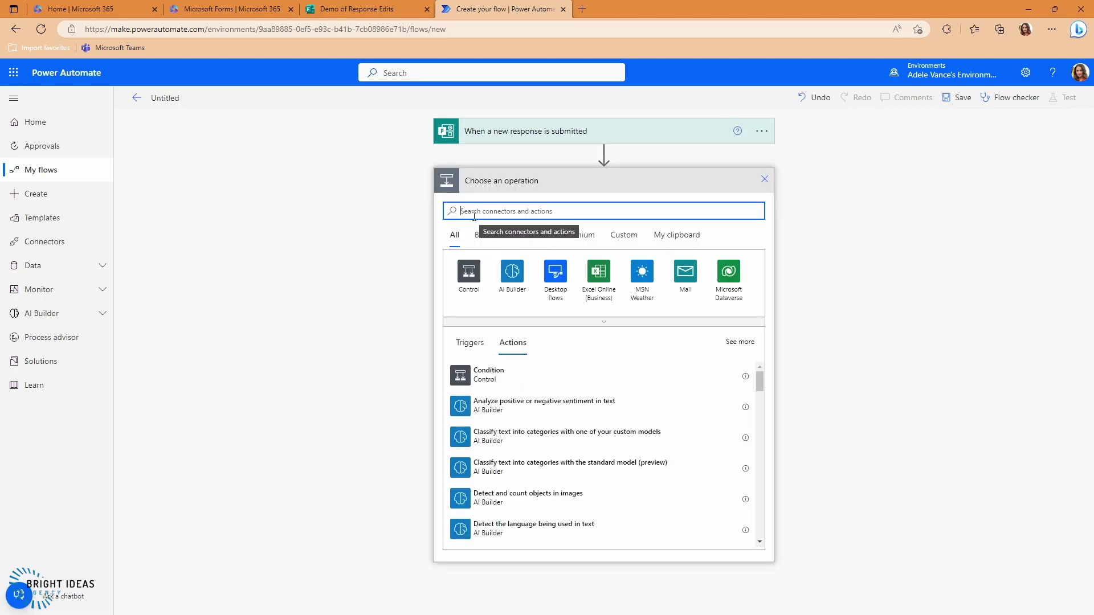
{"action": "type", "text": "compose"}
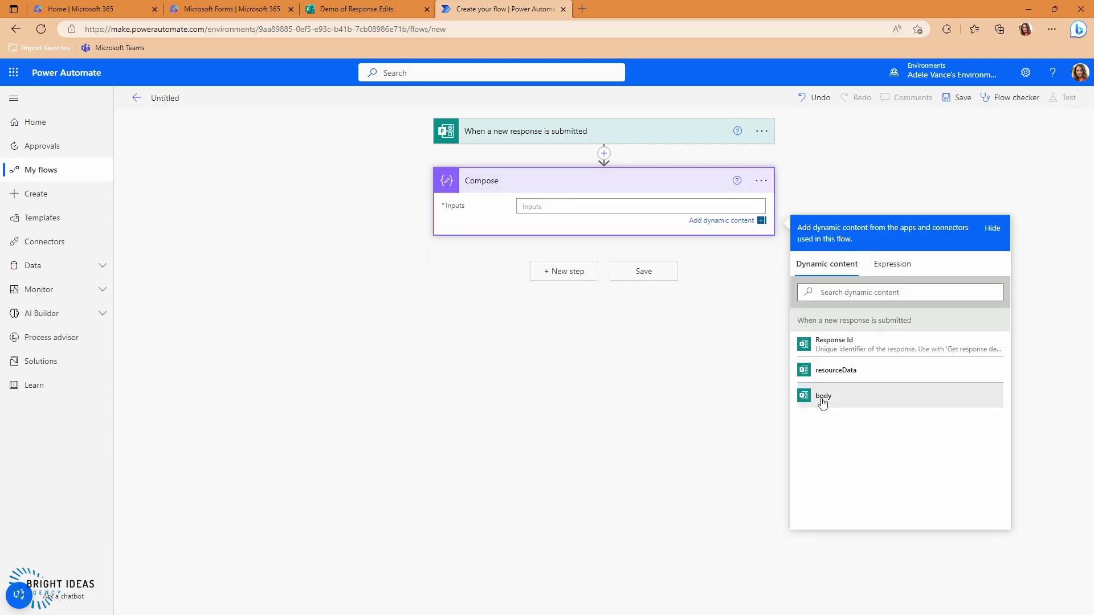
{"action": "left_click", "coordinate": [822, 399]}
{"action": "left_click", "coordinate": [807, 198]}
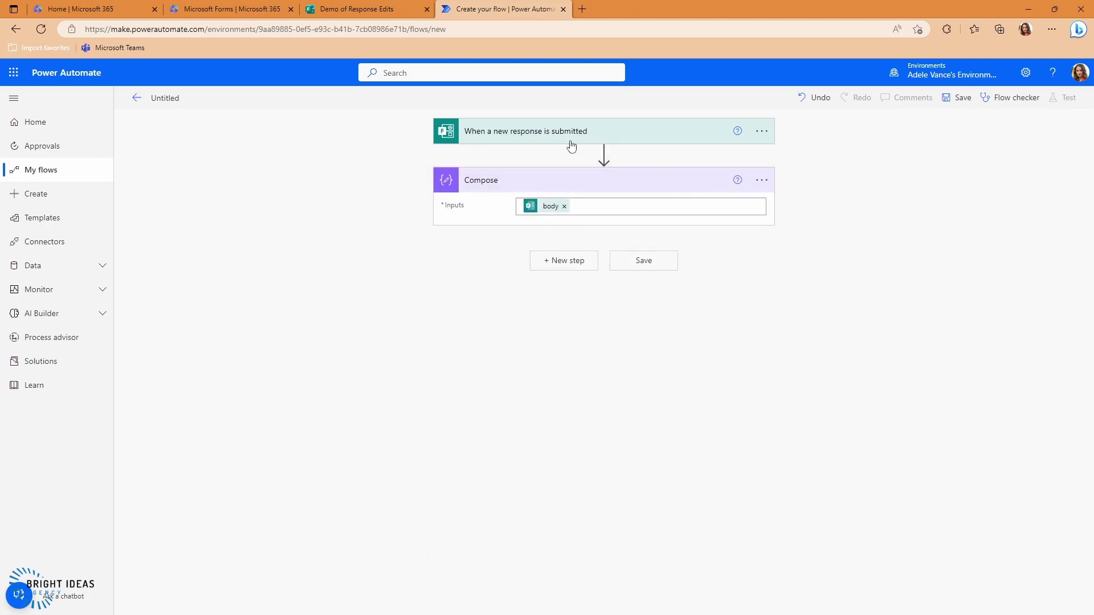
- Add Get response details for Demo of Response Edits using the trigger's Response Id
{"action": "left_click", "coordinate": [551, 267]}
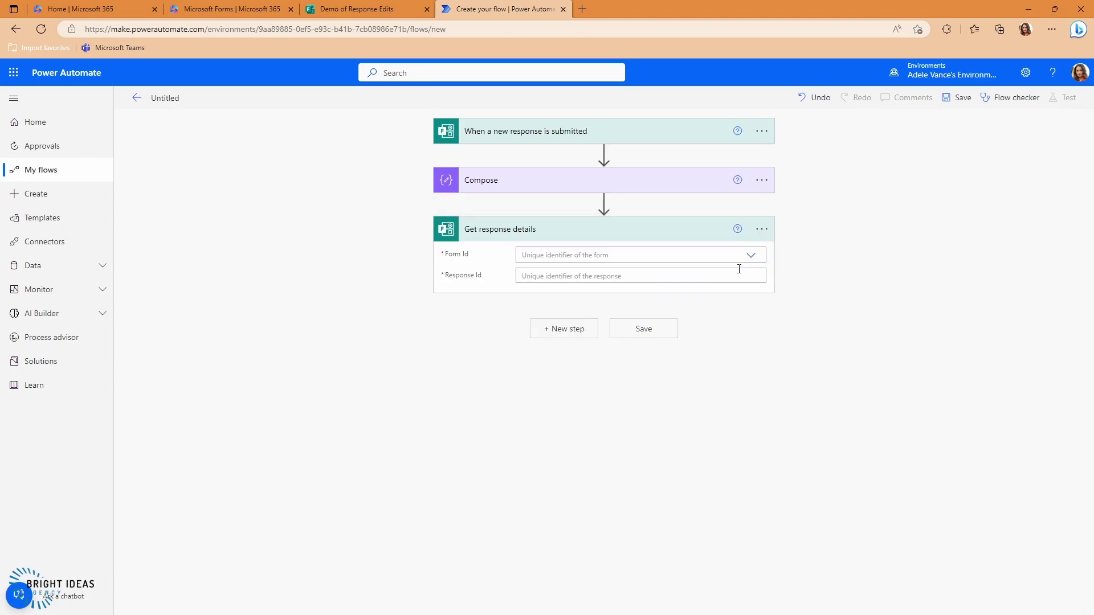
{"action": "left_click", "coordinate": [751, 255]}
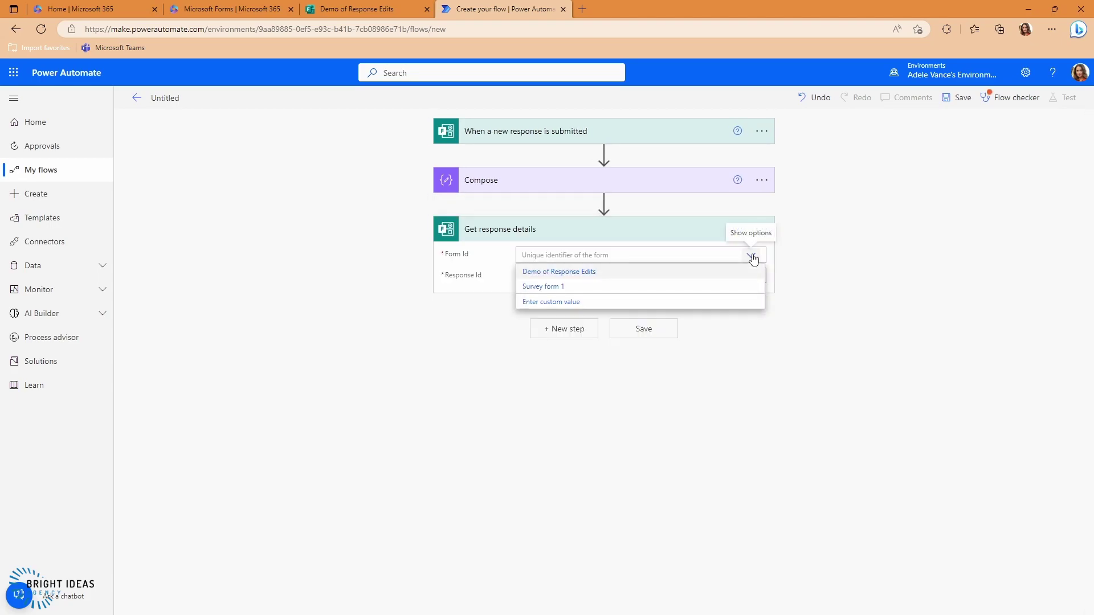
{"action": "left_click", "coordinate": [538, 272]}
{"action": "left_click", "coordinate": [538, 276]}
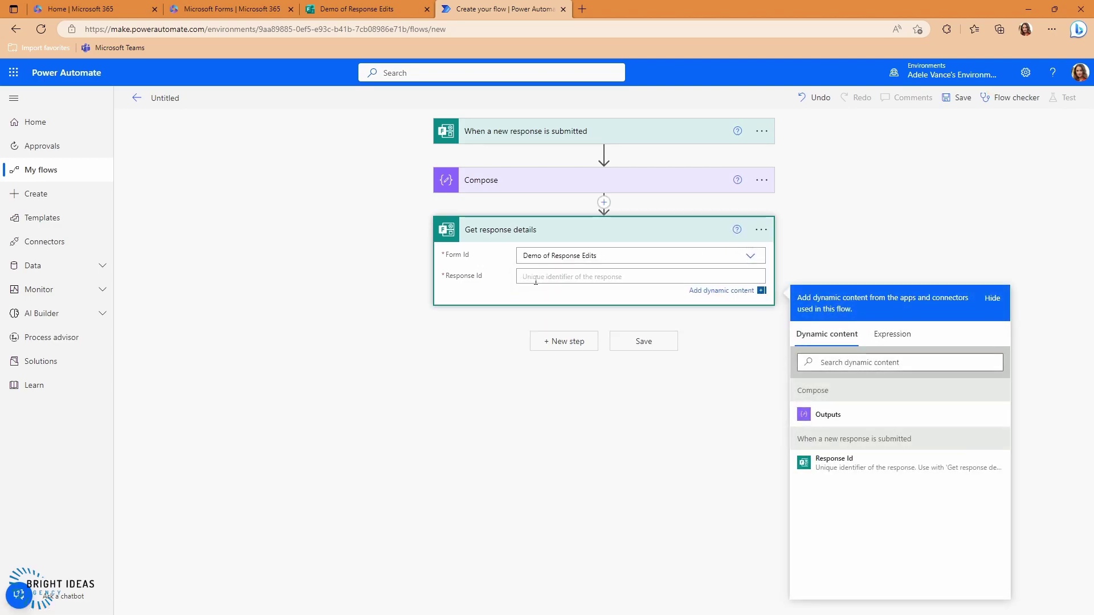
{"action": "left_click", "coordinate": [833, 463]}
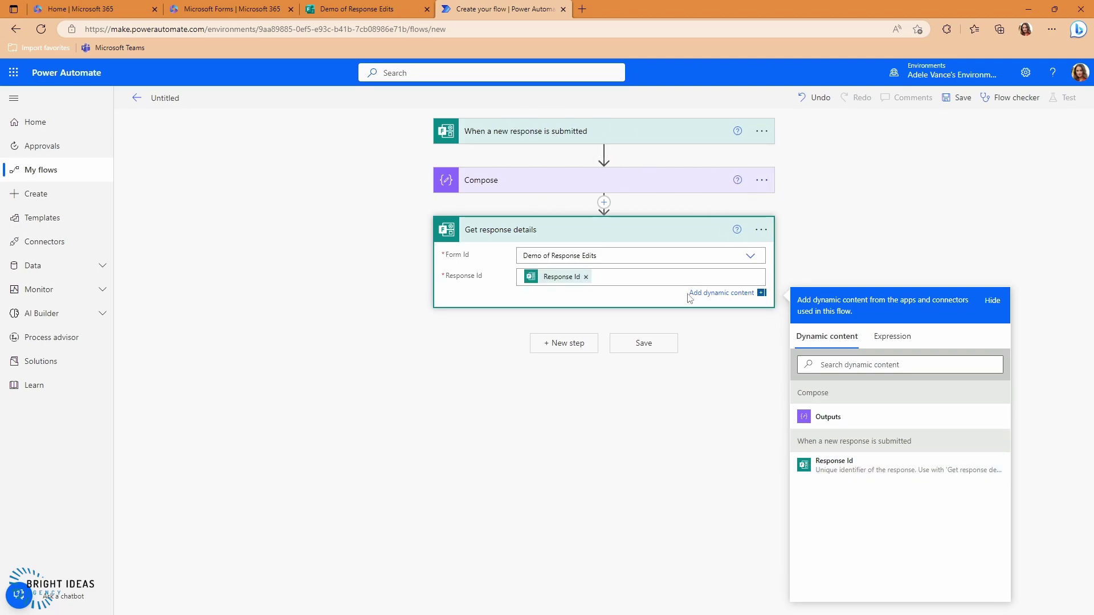
{"action": "left_click", "coordinate": [670, 302]}
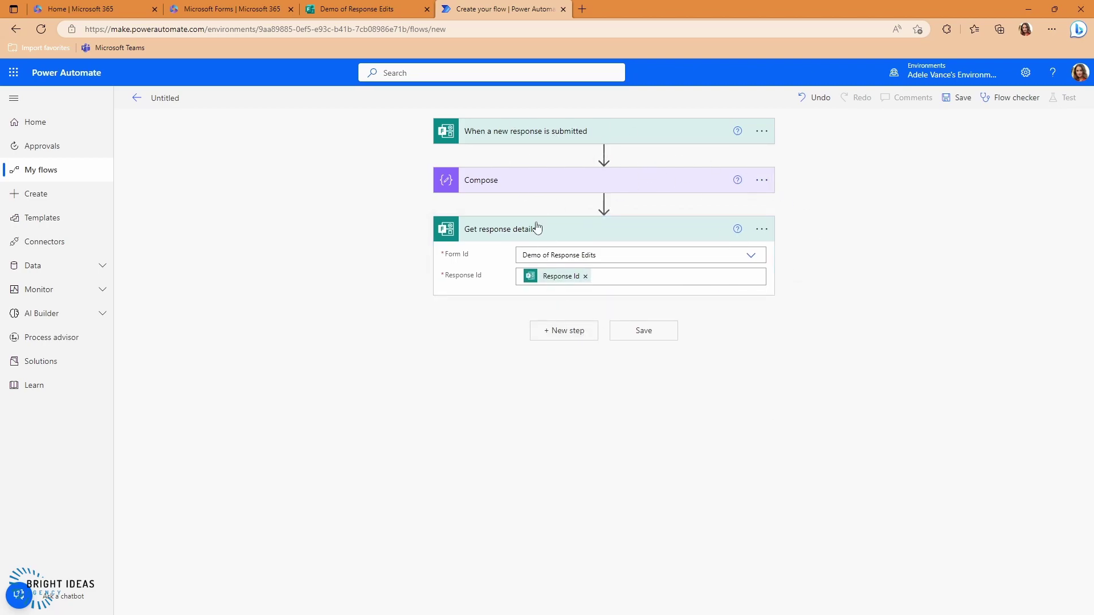
- Save the flow and dismiss the flow-ready message on its details page
{"action": "left_click", "coordinate": [947, 98]}
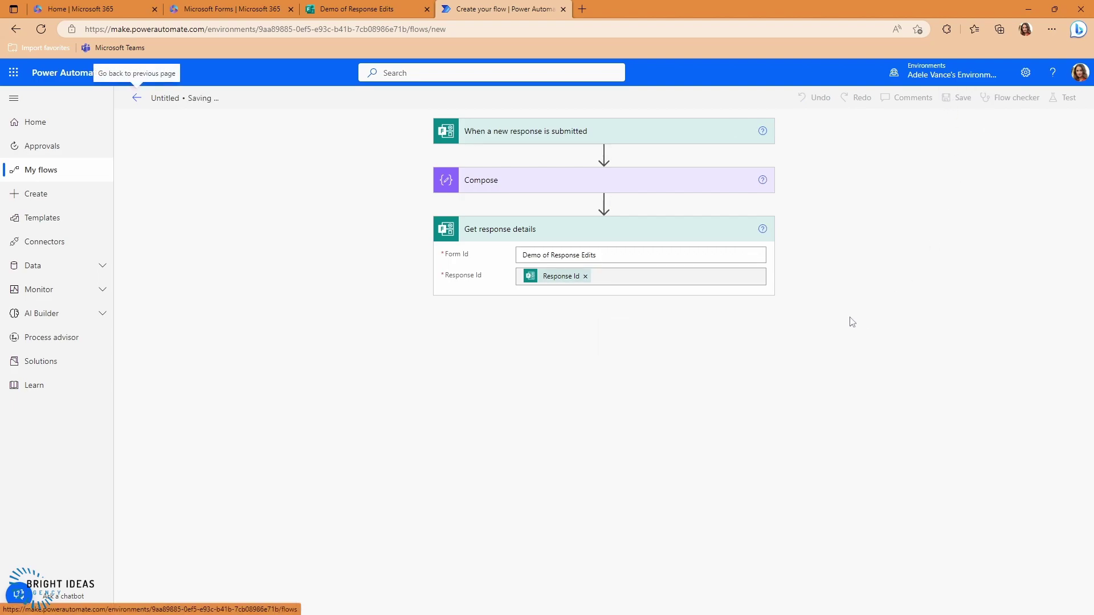
{"action": "left_click", "coordinate": [136, 98]}
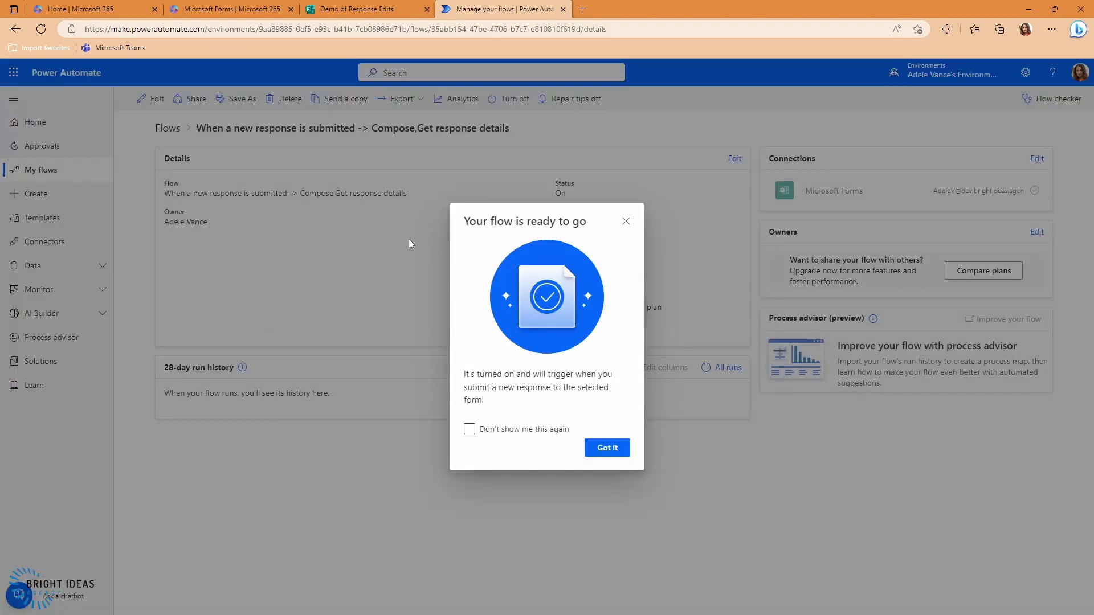
{"action": "left_click", "coordinate": [626, 221]}
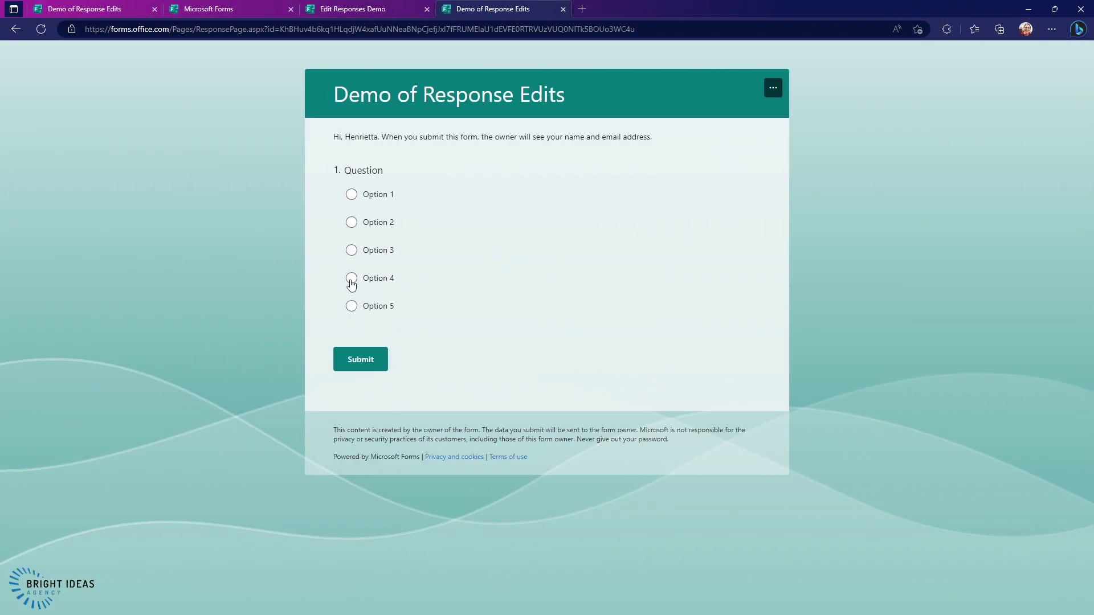
- Submit a response choosing Option 4 and keep it available for later editing
{"action": "left_click", "coordinate": [351, 278]}
{"action": "left_click", "coordinate": [362, 360]}
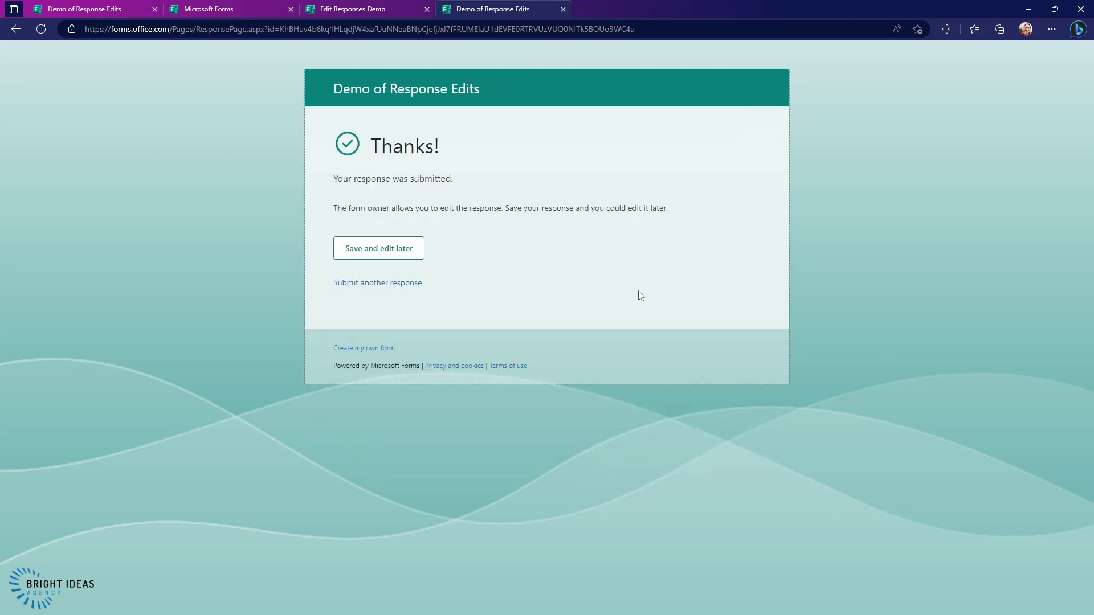
{"action": "left_click", "coordinate": [370, 250]}
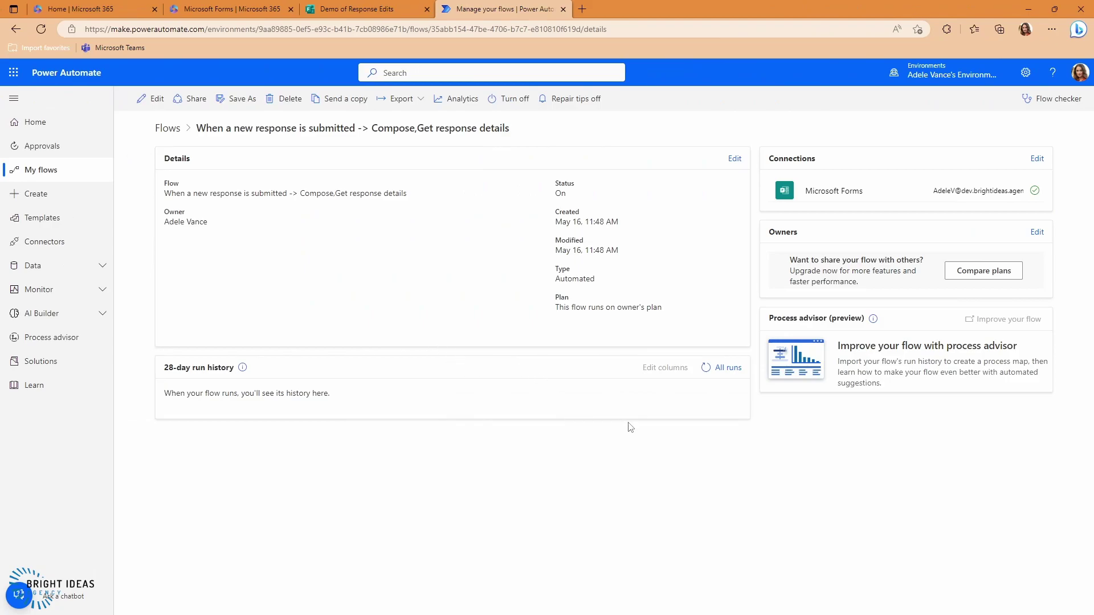
- Refresh the run history, open the latest run, and expand the trigger and Compose cards
{"action": "left_click", "coordinate": [706, 368]}
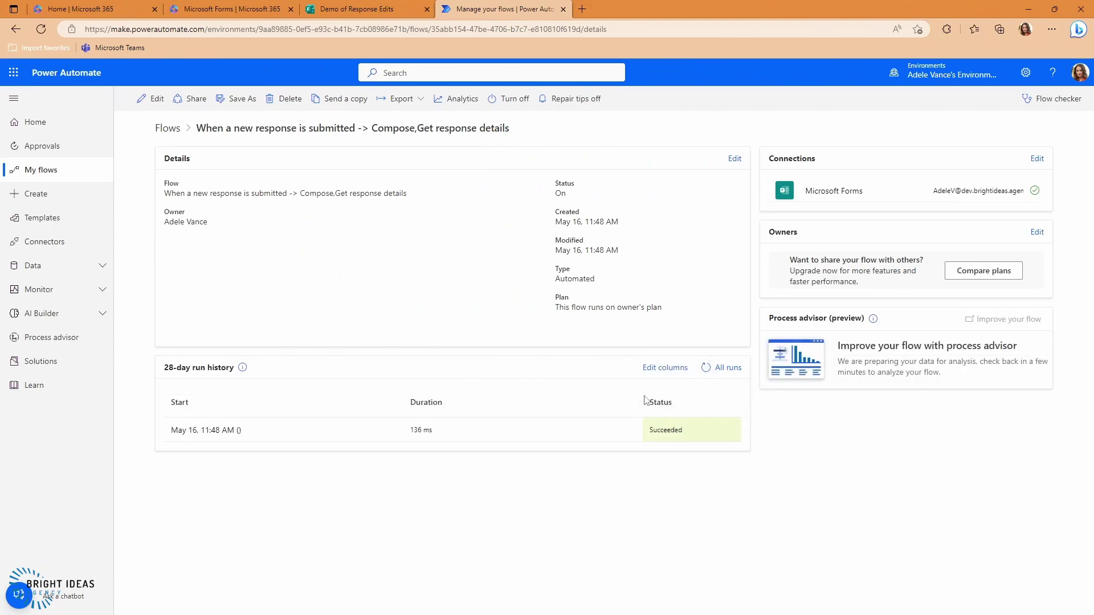
{"action": "left_click", "coordinate": [214, 432]}
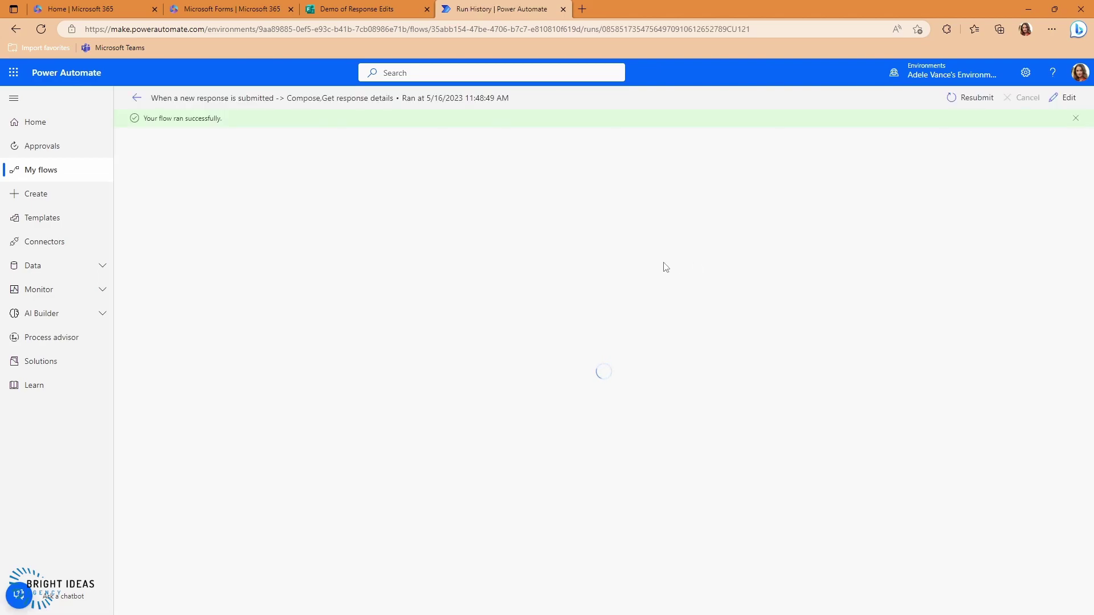
{"action": "left_click", "coordinate": [506, 167]}
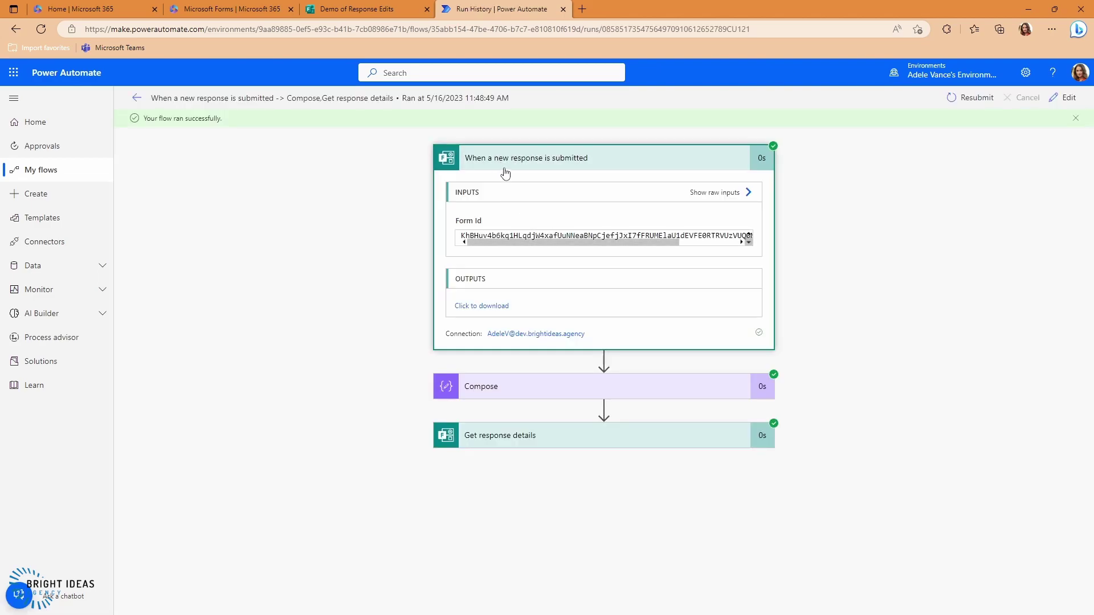
{"action": "left_click", "coordinate": [494, 391]}
- Expand the Get response details card to show its inputs, including Response Id 2
{"action": "scroll", "coordinate": [815, 393], "scroll_direction": "down", "scroll_amount": 3}
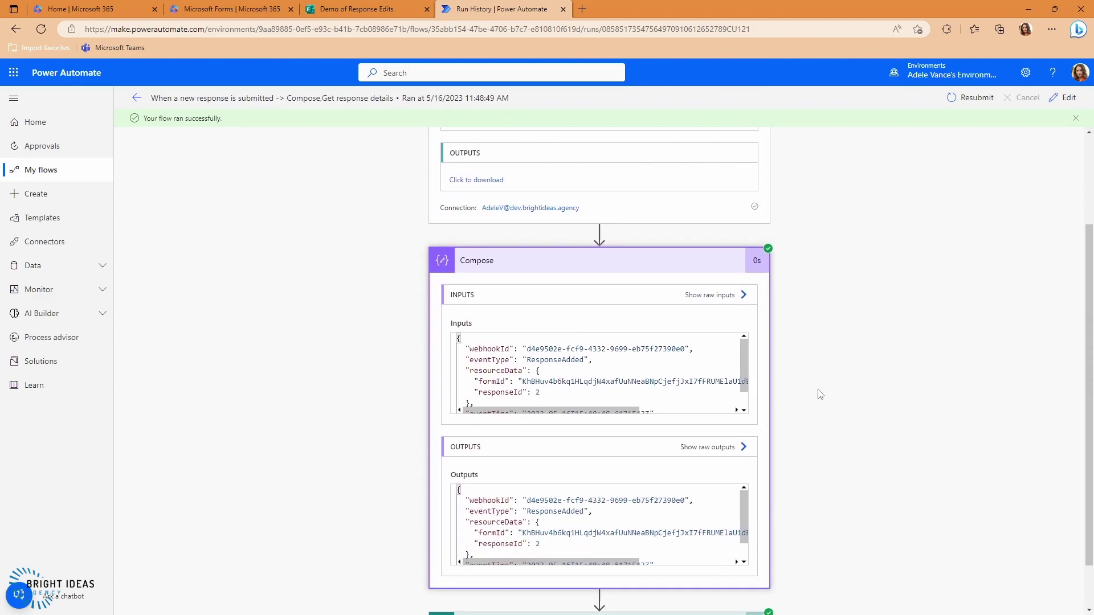
{"action": "scroll", "coordinate": [730, 457], "scroll_direction": "down", "scroll_amount": 1}
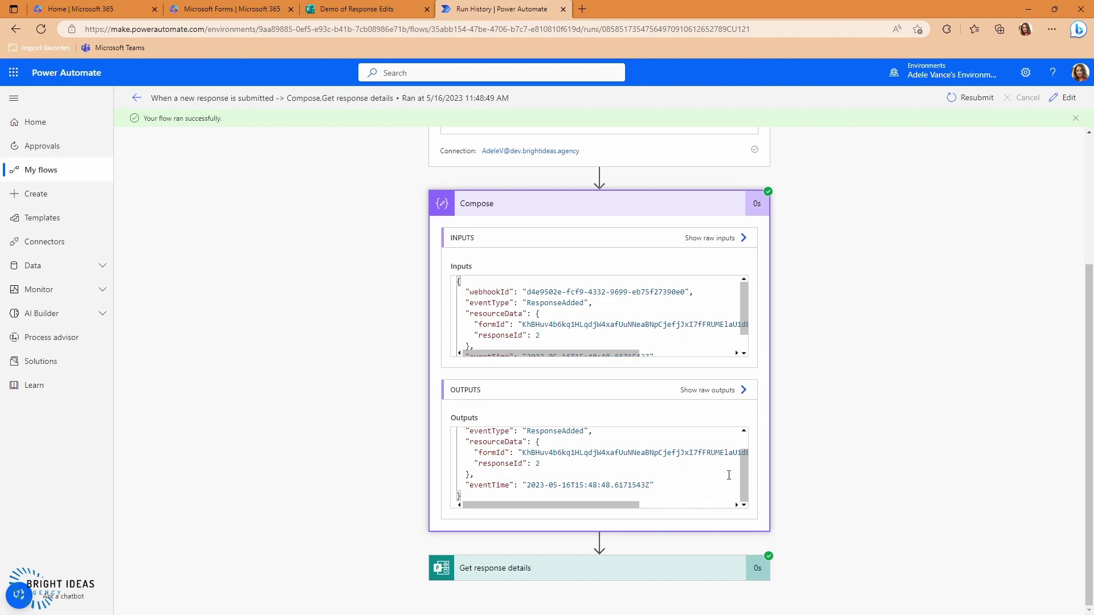
{"action": "left_click_drag", "start_coordinate": [744, 484], "coordinate": [746, 469]}
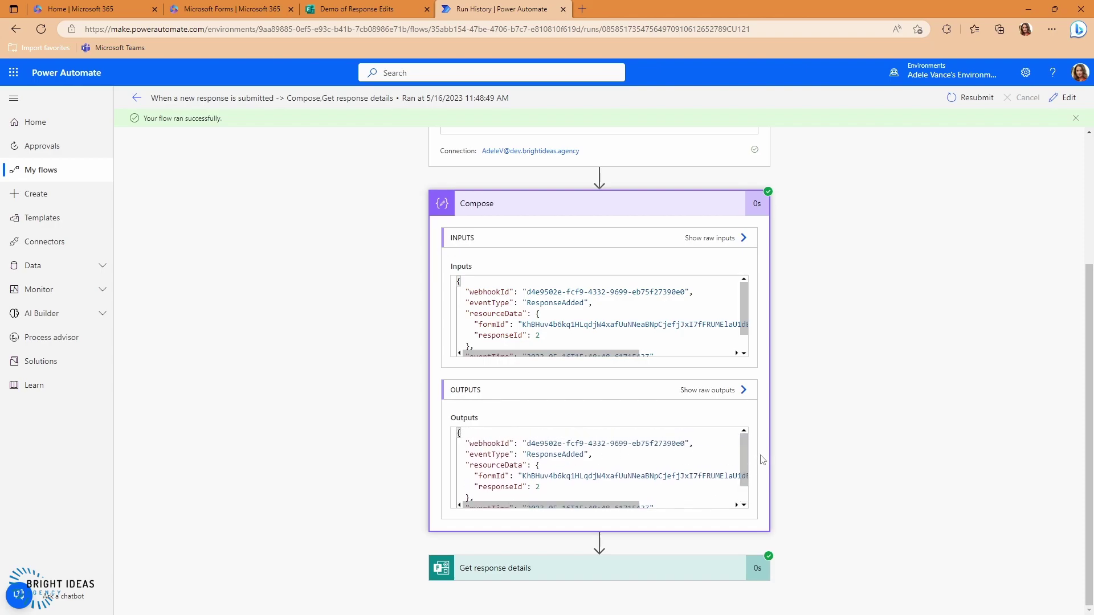
{"action": "scroll", "coordinate": [744, 459], "scroll_direction": "down", "scroll_amount": 1}
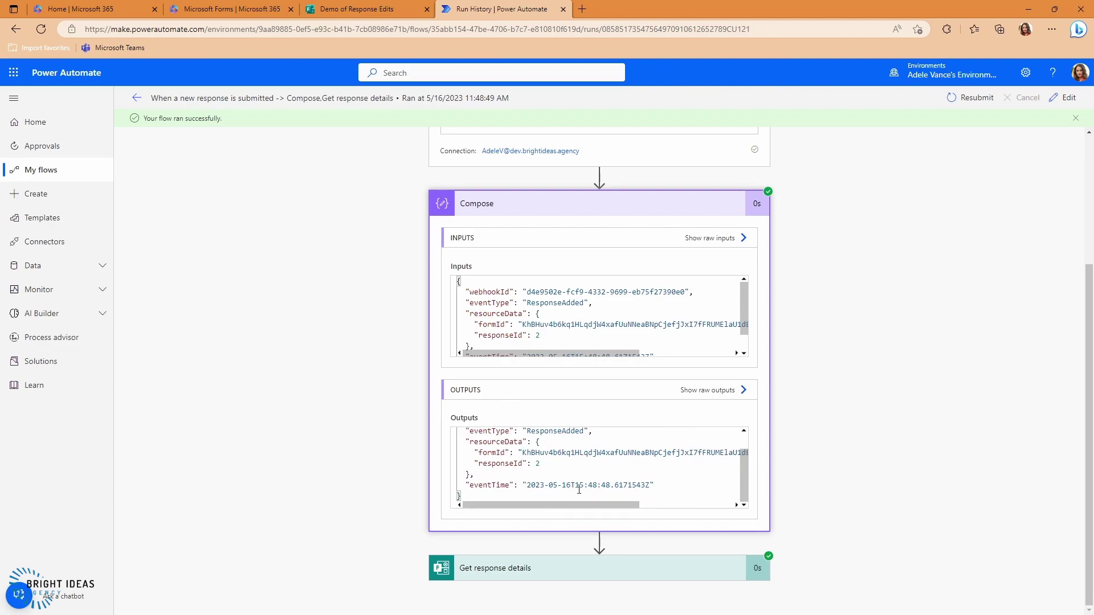
{"action": "scroll", "coordinate": [741, 456], "scroll_direction": "up", "scroll_amount": 2}
{"action": "scroll", "coordinate": [635, 489], "scroll_direction": "down", "scroll_amount": 2}
{"action": "left_click", "coordinate": [542, 569]}
{"action": "scroll", "coordinate": [831, 428], "scroll_direction": "down", "scroll_amount": 6}
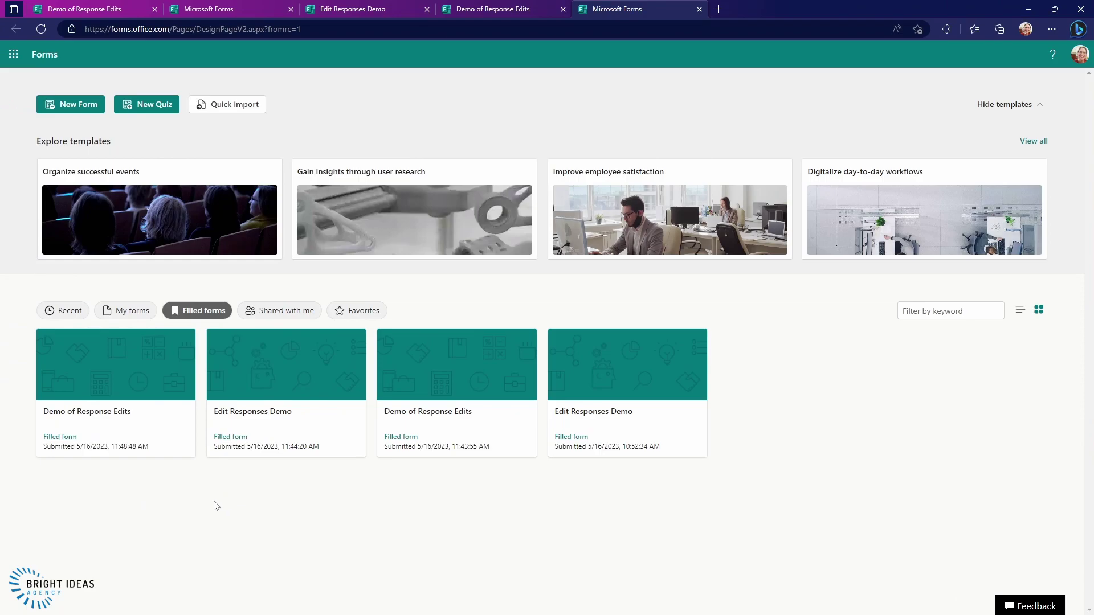
- Reopen the filled Demo of Response Edits response and change its answer from Option 4 to Option 1
{"action": "left_click", "coordinate": [100, 386]}
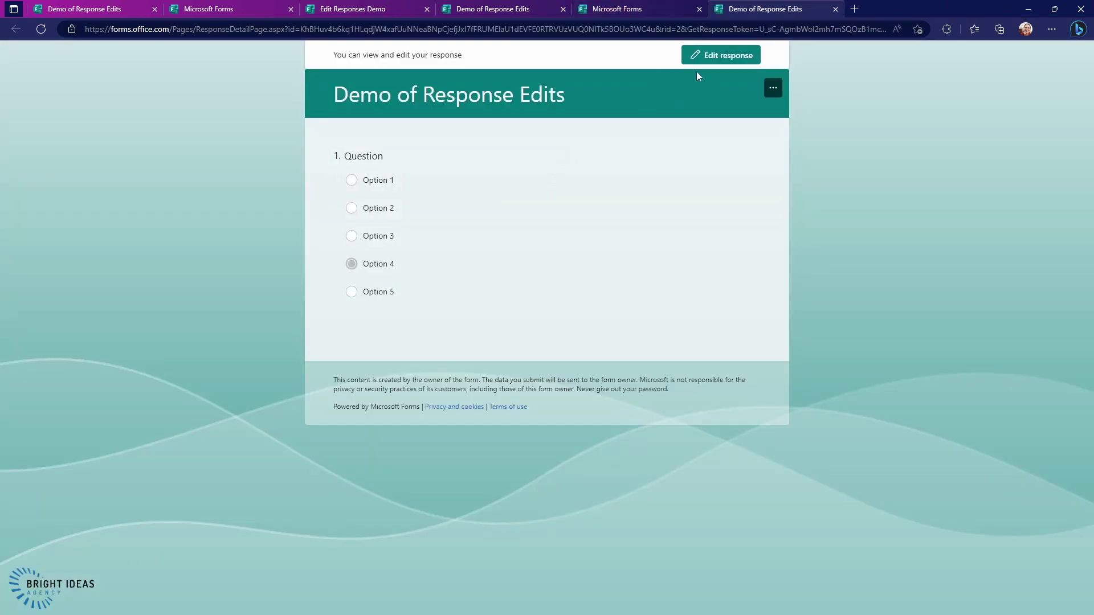
{"action": "left_click", "coordinate": [710, 55]}
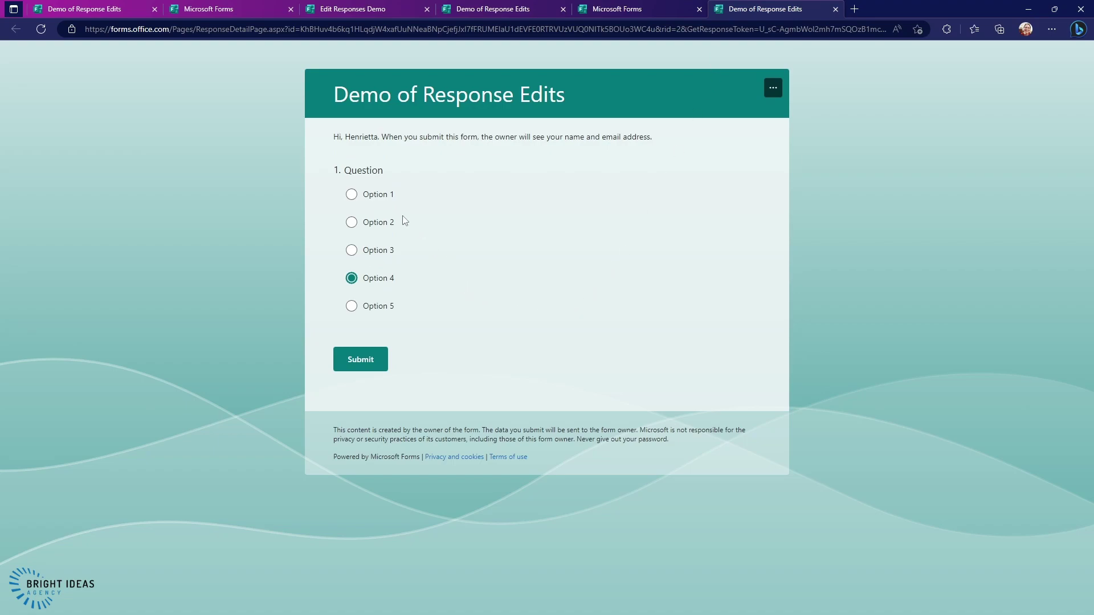
{"action": "left_click", "coordinate": [351, 196]}
{"action": "left_click", "coordinate": [353, 365]}
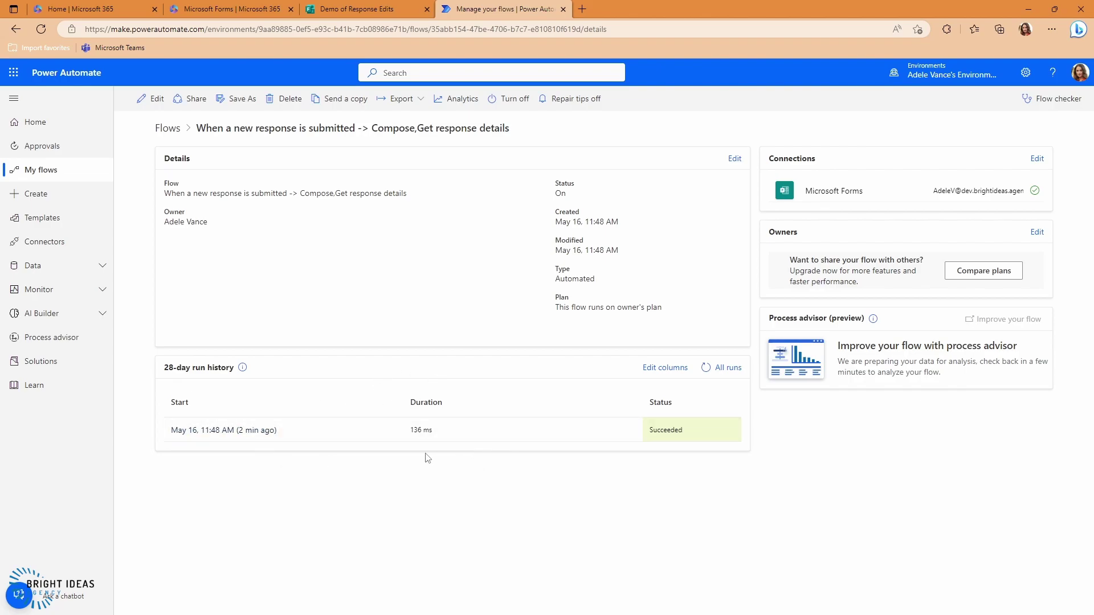
- Open the existing run and expand Get response details, whose answer still reads Option 4
{"action": "left_click", "coordinate": [231, 436]}
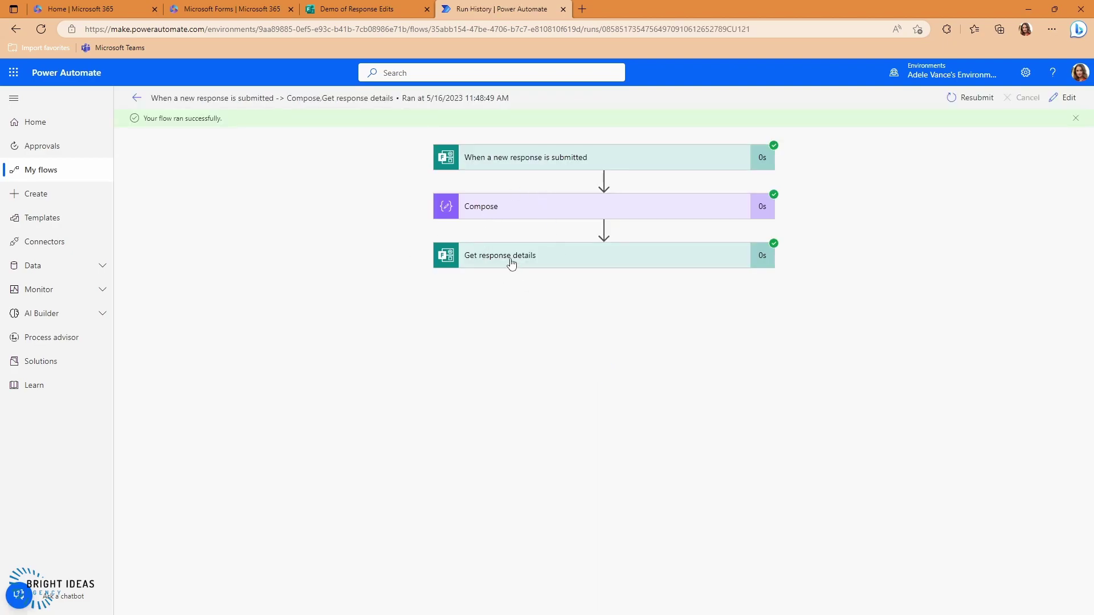
{"action": "left_click", "coordinate": [508, 262]}
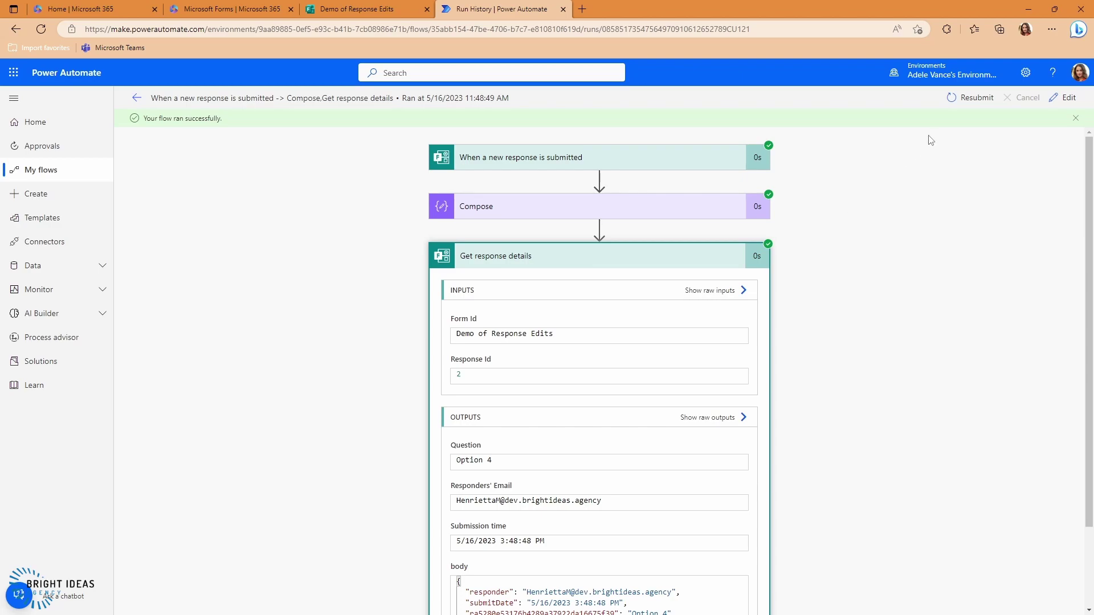
- Resubmit the flow run and check the new run's Get response details output
{"action": "left_click", "coordinate": [958, 98]}
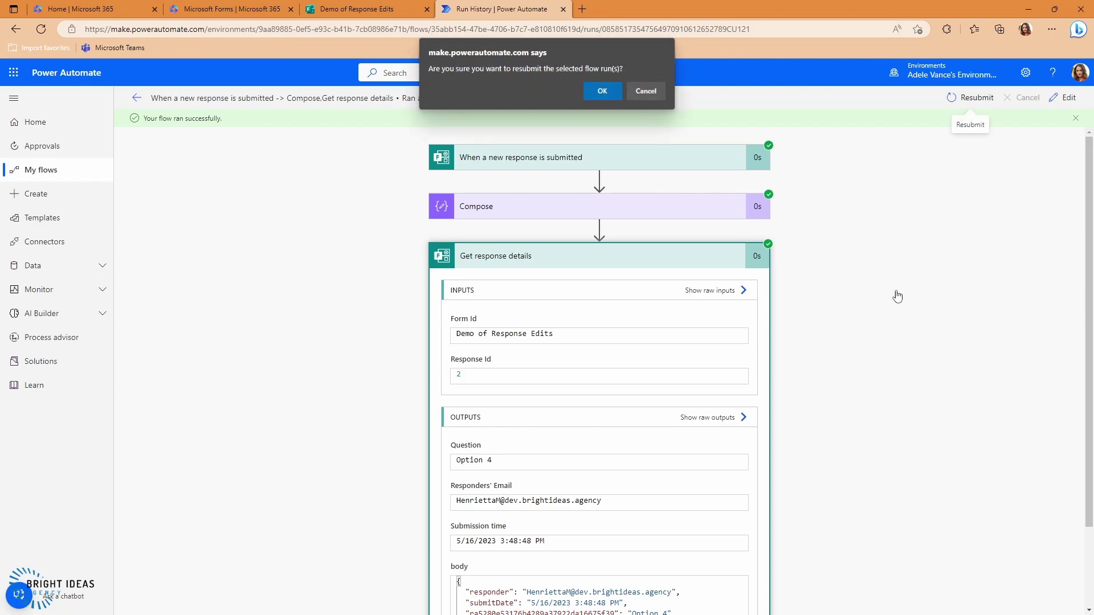
{"action": "left_click", "coordinate": [603, 91]}
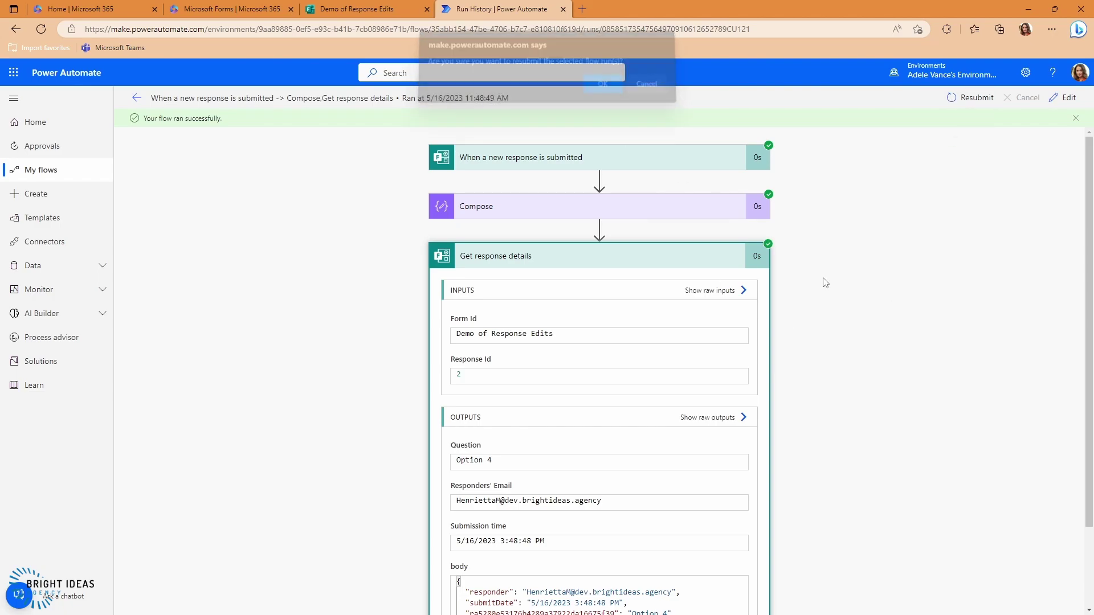
{"action": "left_click", "coordinate": [527, 256]}
{"action": "scroll", "coordinate": [758, 427], "scroll_direction": "down", "scroll_amount": 2}
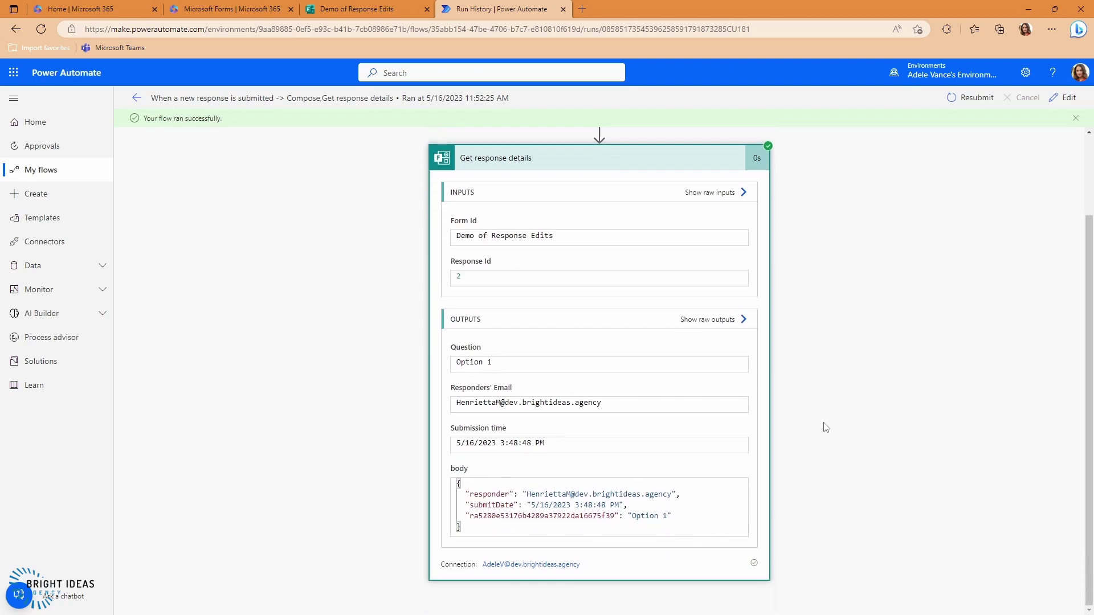
- Compare with the older 11:48 AM run's Get response details output
{"action": "left_click", "coordinate": [138, 100]}
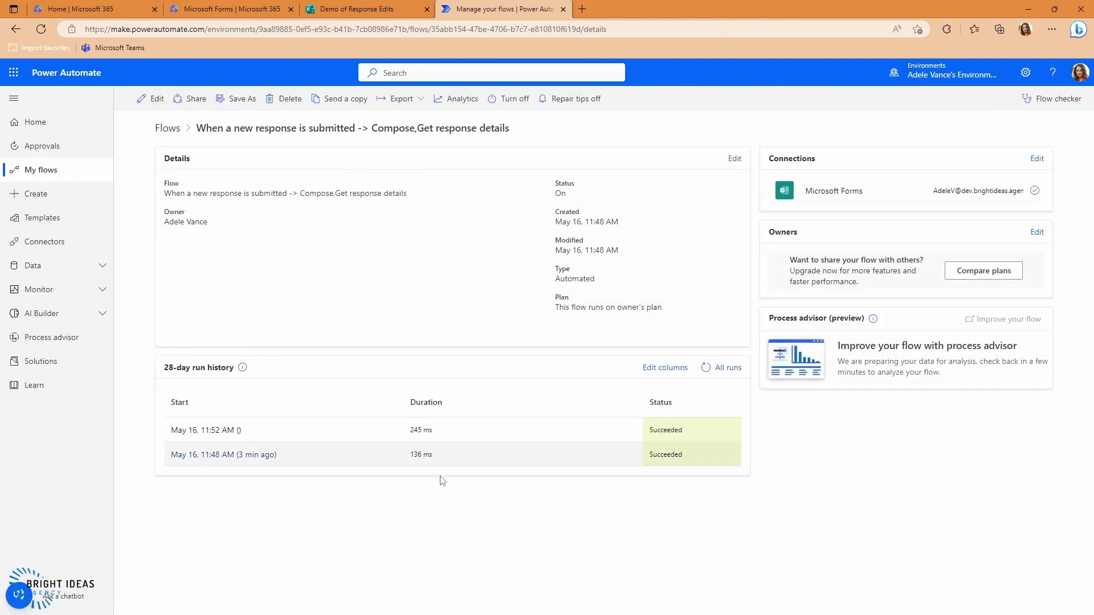
{"action": "left_click", "coordinate": [208, 456]}
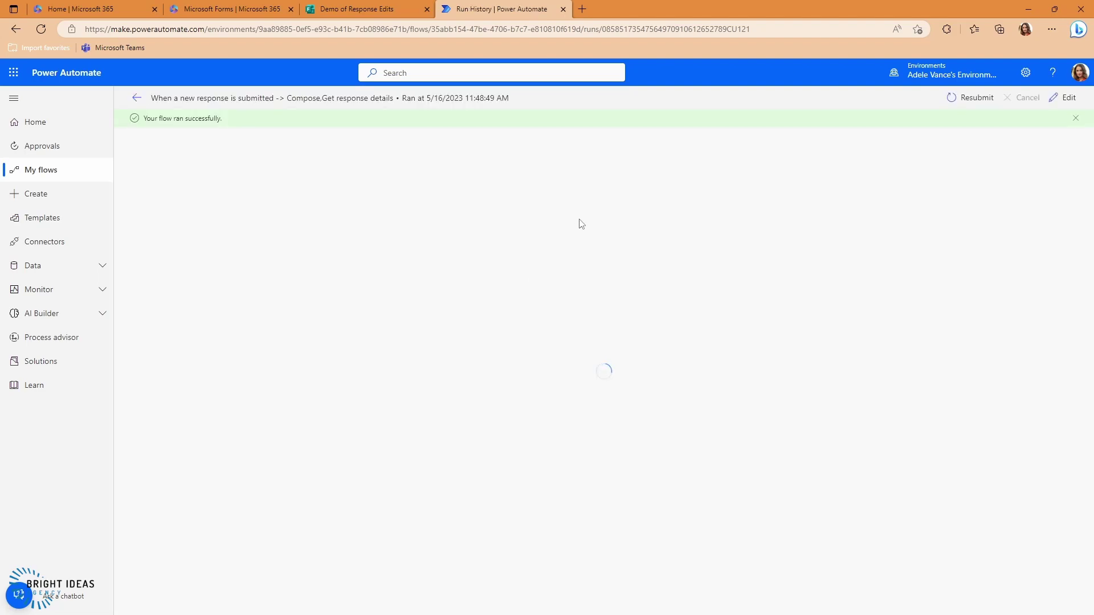
{"action": "left_click", "coordinate": [507, 271]}
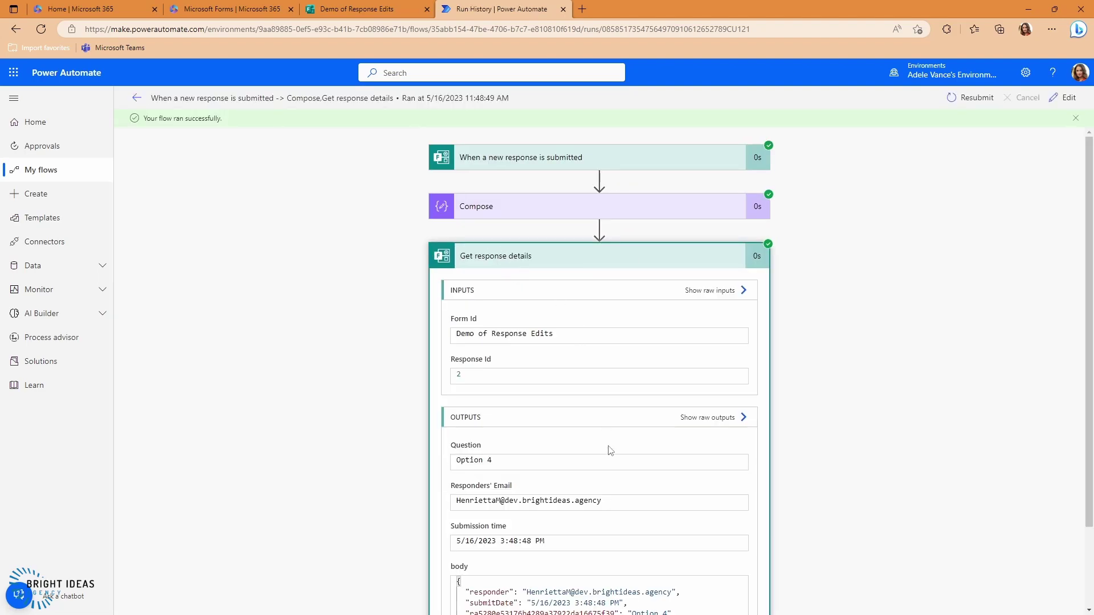
{"action": "scroll", "coordinate": [625, 496], "scroll_direction": "down", "scroll_amount": 2}
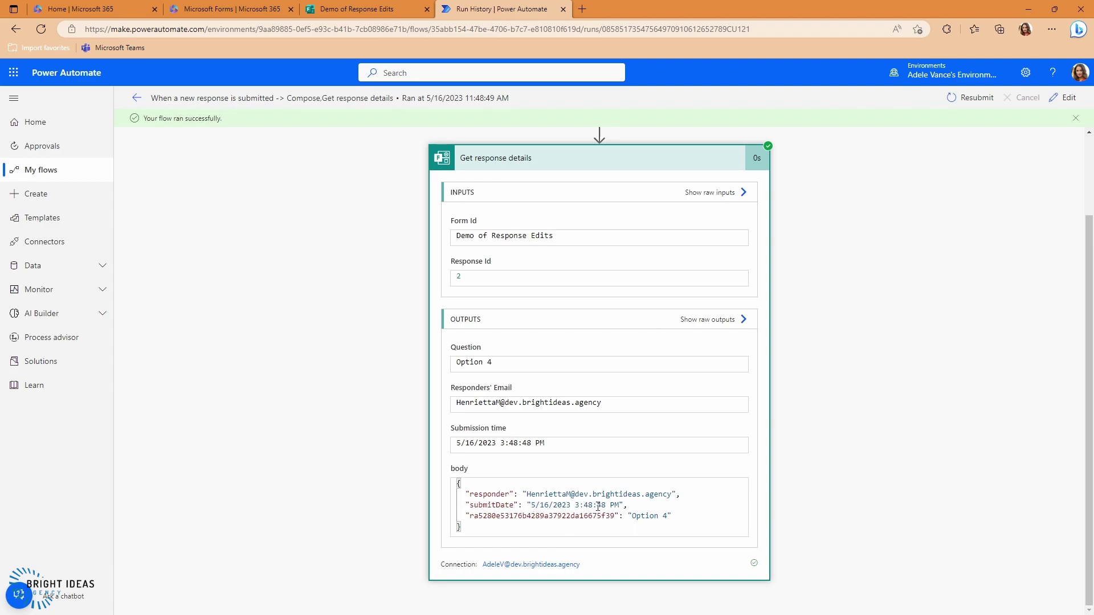
- Confirm that the newest 11:52 AM run's Get response details shows Option 1
{"action": "left_click", "coordinate": [136, 98]}
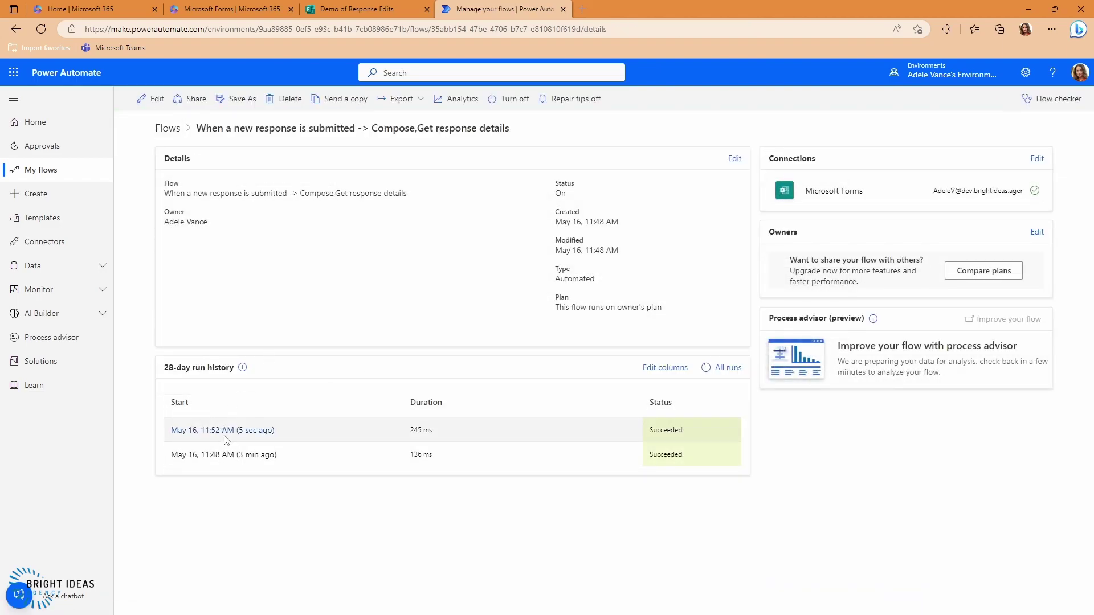
{"action": "left_click", "coordinate": [222, 430]}
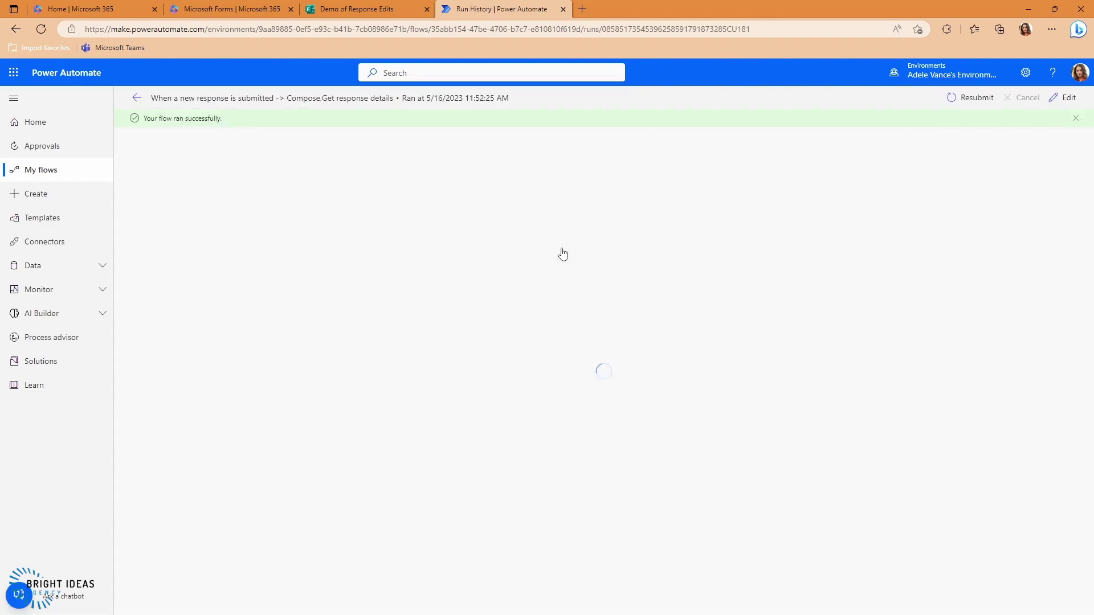
{"action": "left_click", "coordinate": [547, 267]}
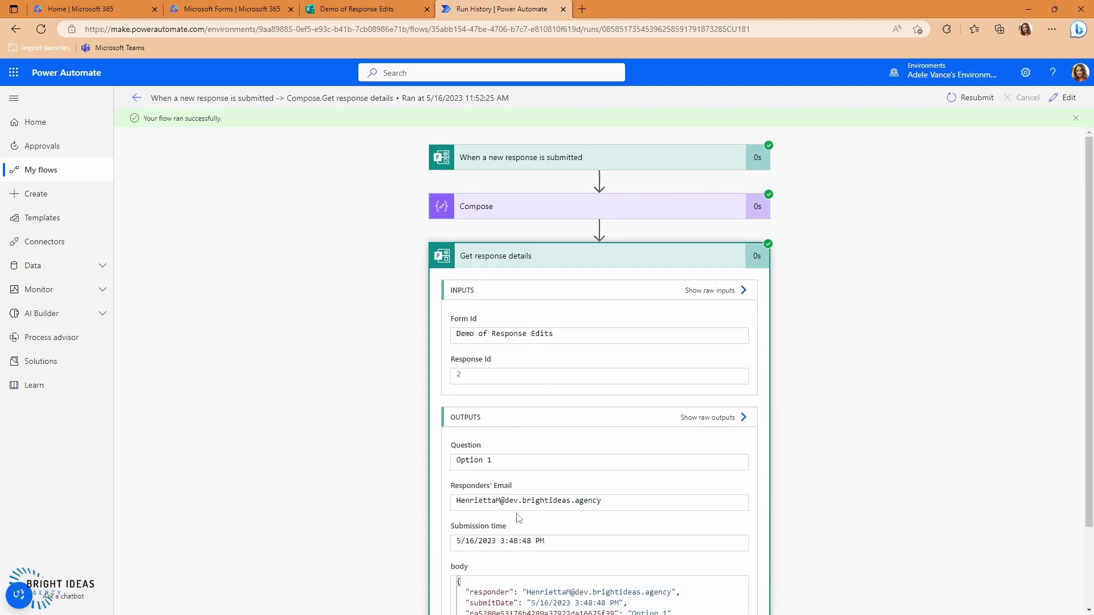
{"action": "scroll", "coordinate": [589, 536], "scroll_direction": "down", "scroll_amount": 2}
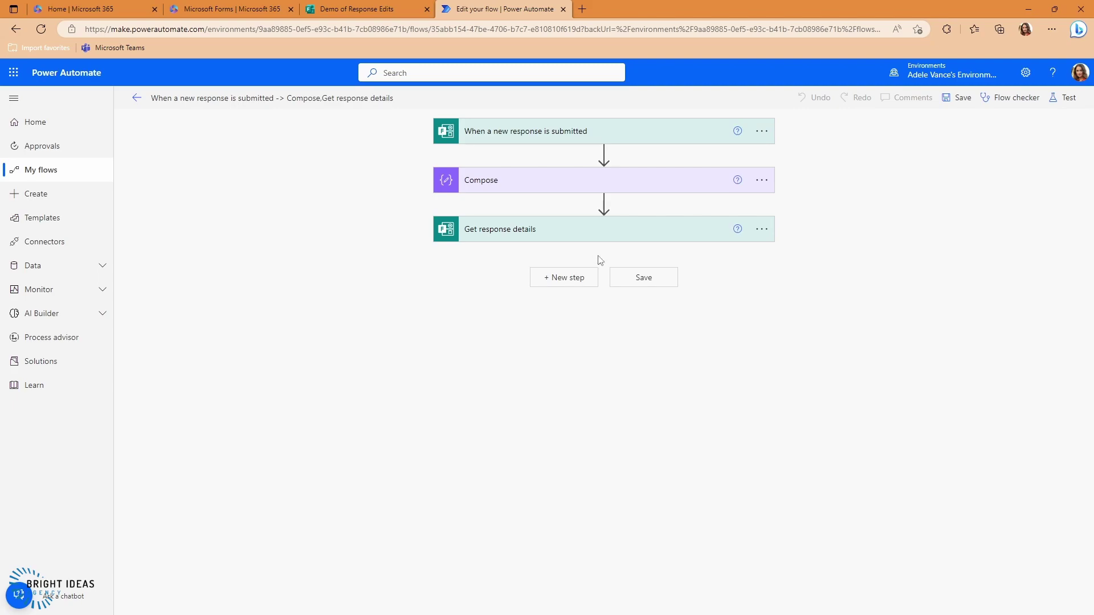
- Add a Compose step renamed TenantID that contains the pasted tenant GUID
{"action": "left_click", "coordinate": [543, 285]}
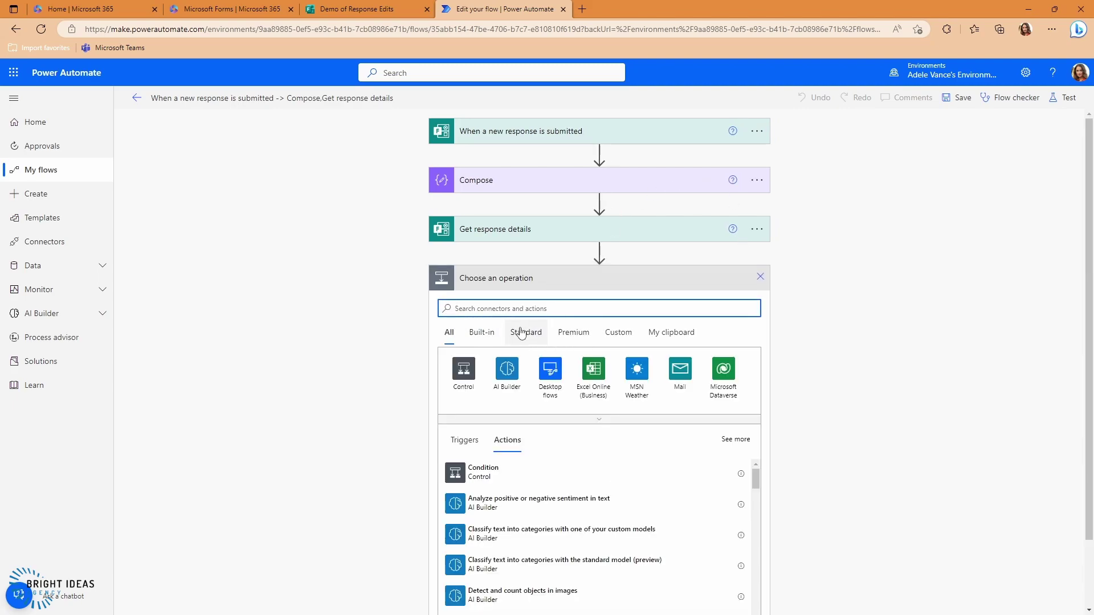
{"action": "type", "text": "compo"}
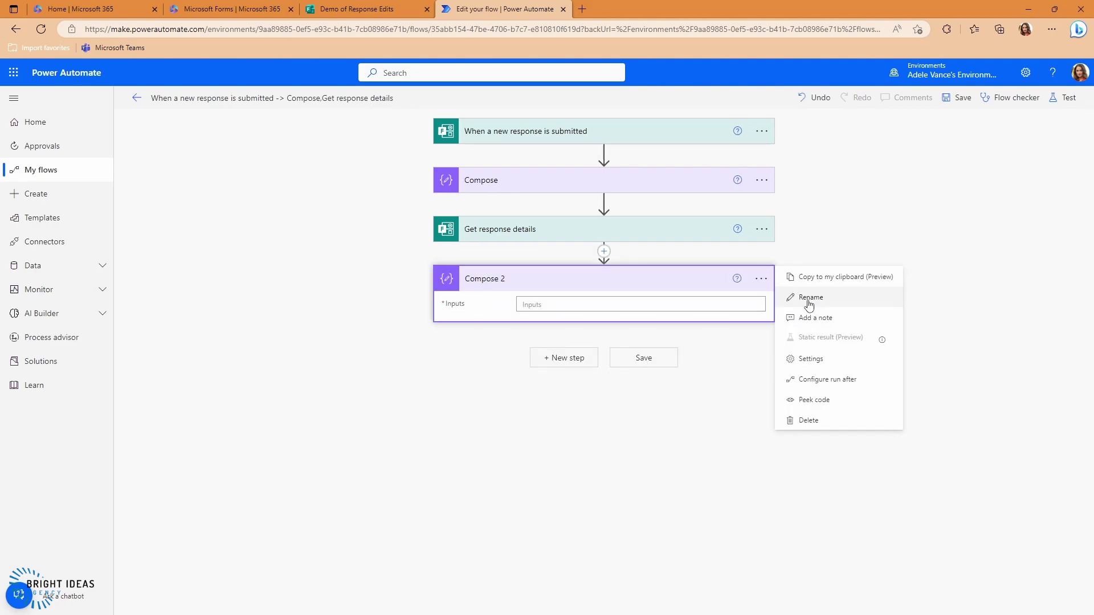
{"action": "left_click", "coordinate": [809, 297]}
{"action": "type", "text": "TenantID"}
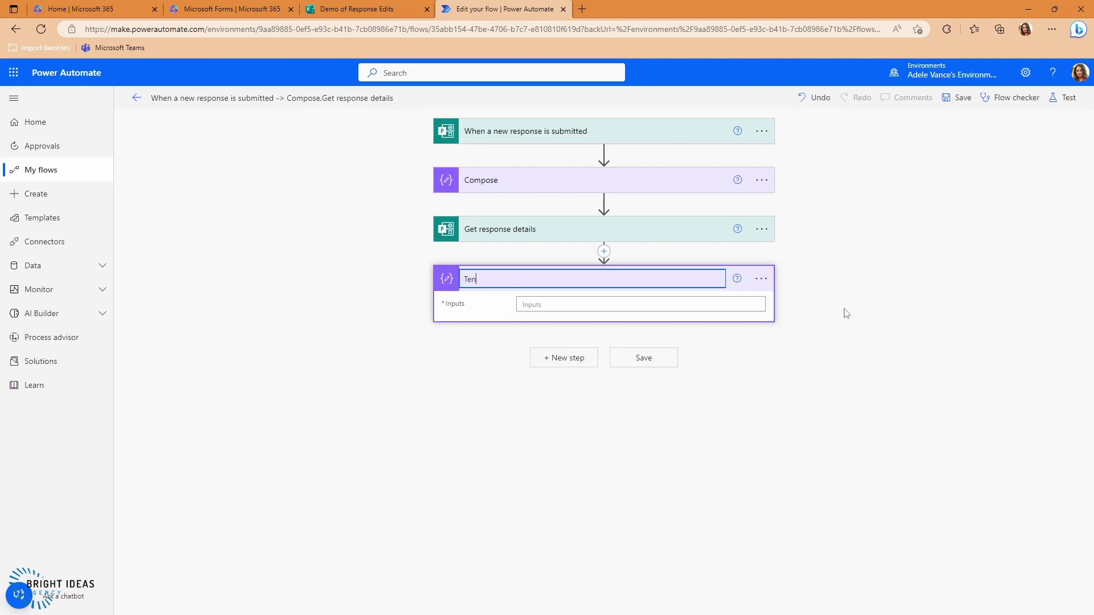
{"action": "key", "text": "Tab"}
{"action": "type", "text": "ba47102a-1bfe-4aea-b51c-ba9d8d6e3169"}
{"action": "left_click", "coordinate": [486, 420]}
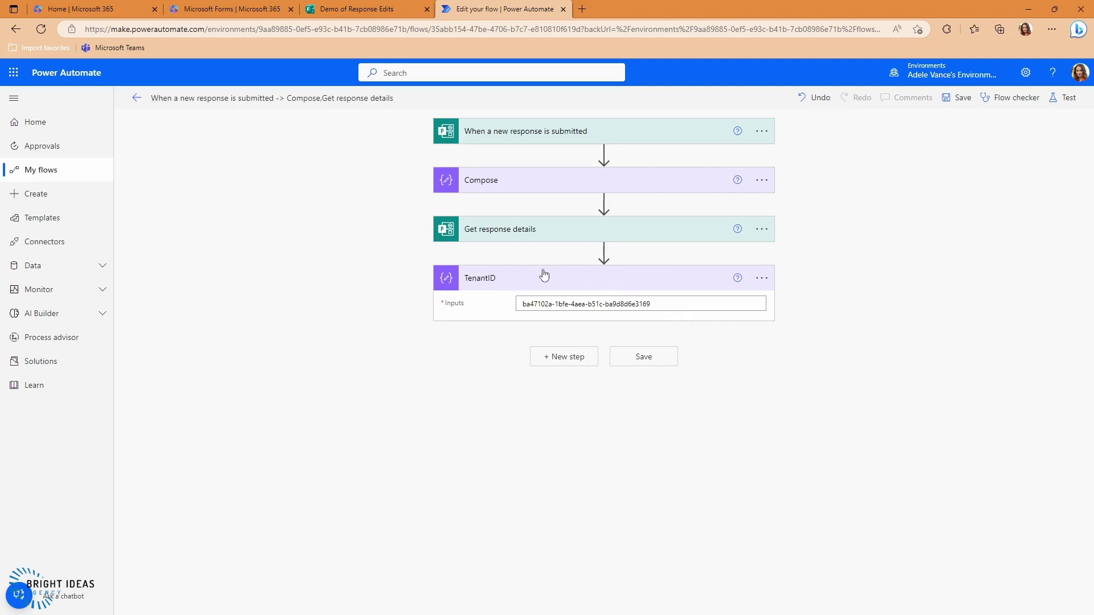
- Add Get my profile (V2), followed by a Send an HTTP request to SharePoint step
{"action": "left_click", "coordinate": [557, 360]}
{"action": "scroll", "coordinate": [479, 342], "scroll_direction": "down", "scroll_amount": 2}
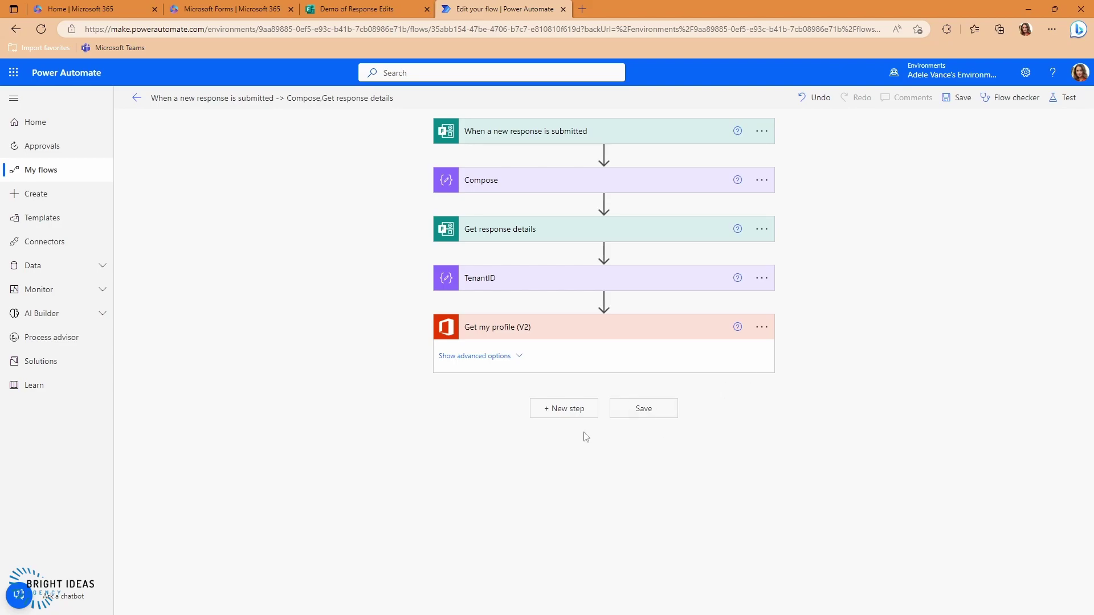
{"action": "left_click", "coordinate": [566, 411]}
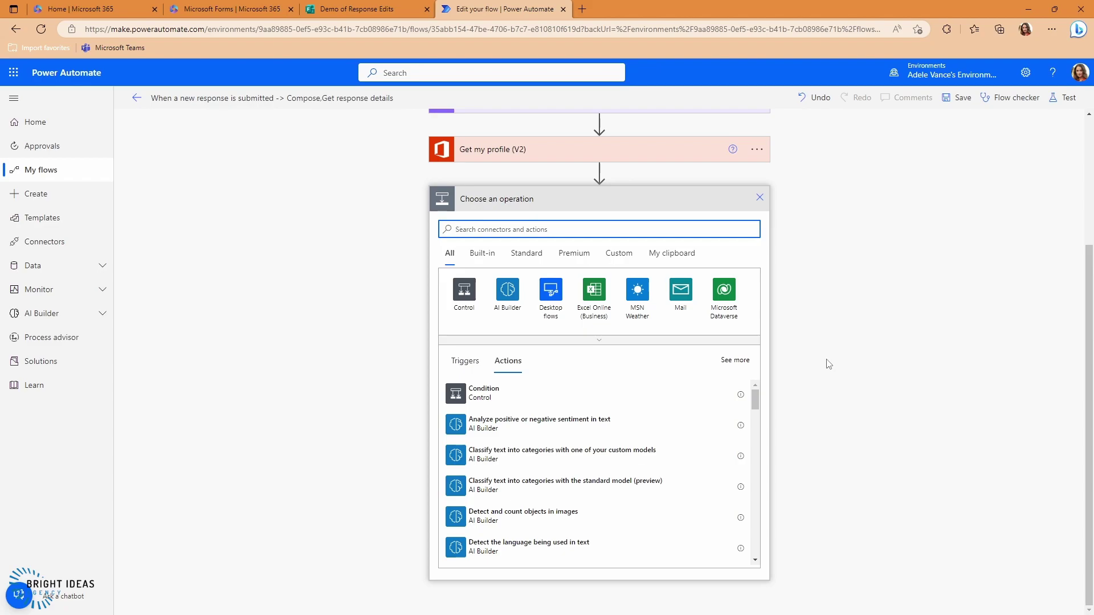
{"action": "type", "text": "https://forms.office.com"}
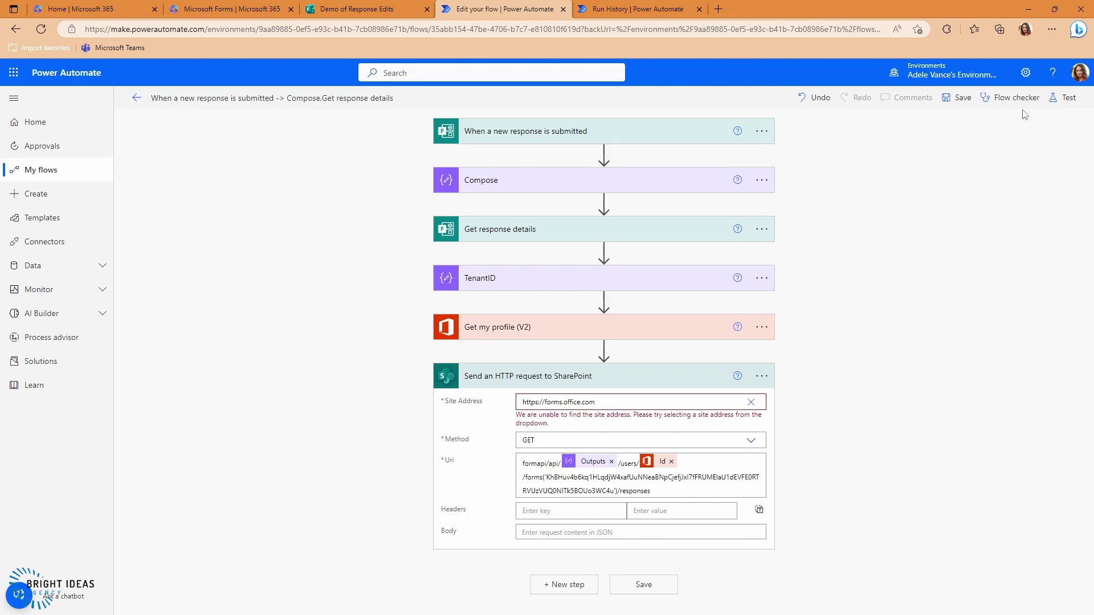
- Save and test the flow using the most recent successful run's trigger
{"action": "left_click", "coordinate": [1062, 98]}
{"action": "left_click", "coordinate": [916, 170]}
{"action": "left_click", "coordinate": [933, 188]}
{"action": "left_click", "coordinate": [919, 211]}
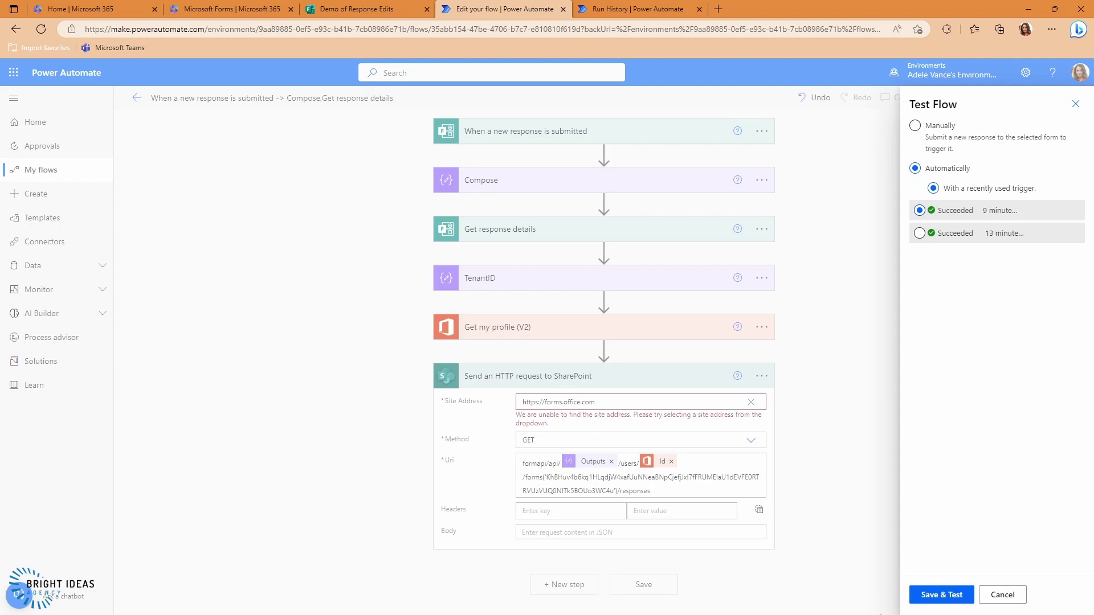
{"action": "left_click", "coordinate": [928, 595]}
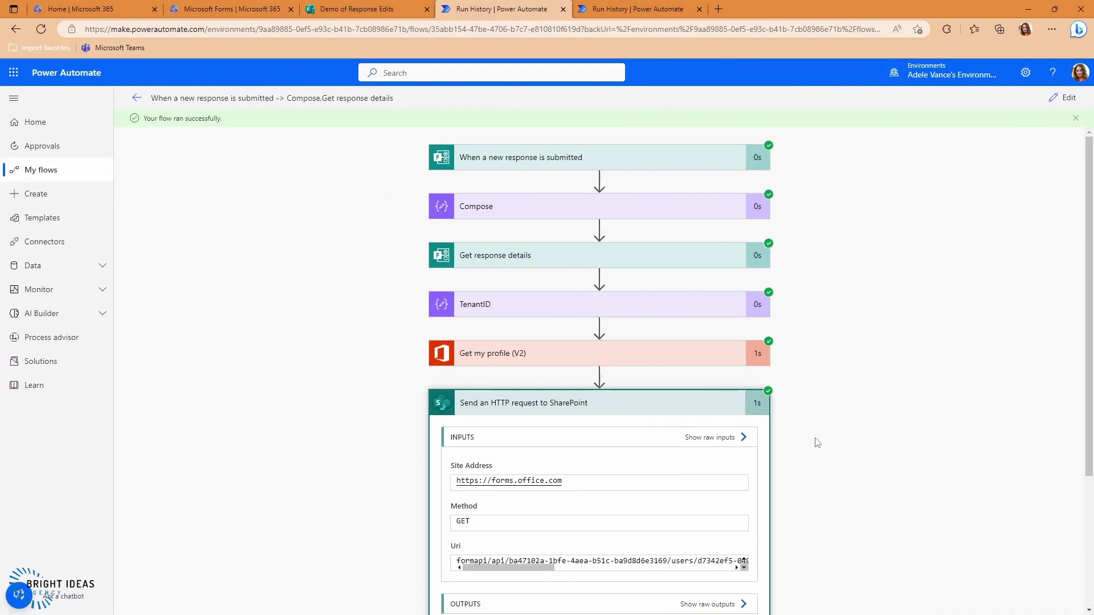
- Review the HTTP request's body output listing the form responses as JSON
{"action": "scroll", "coordinate": [817, 443], "scroll_direction": "down", "scroll_amount": 3}
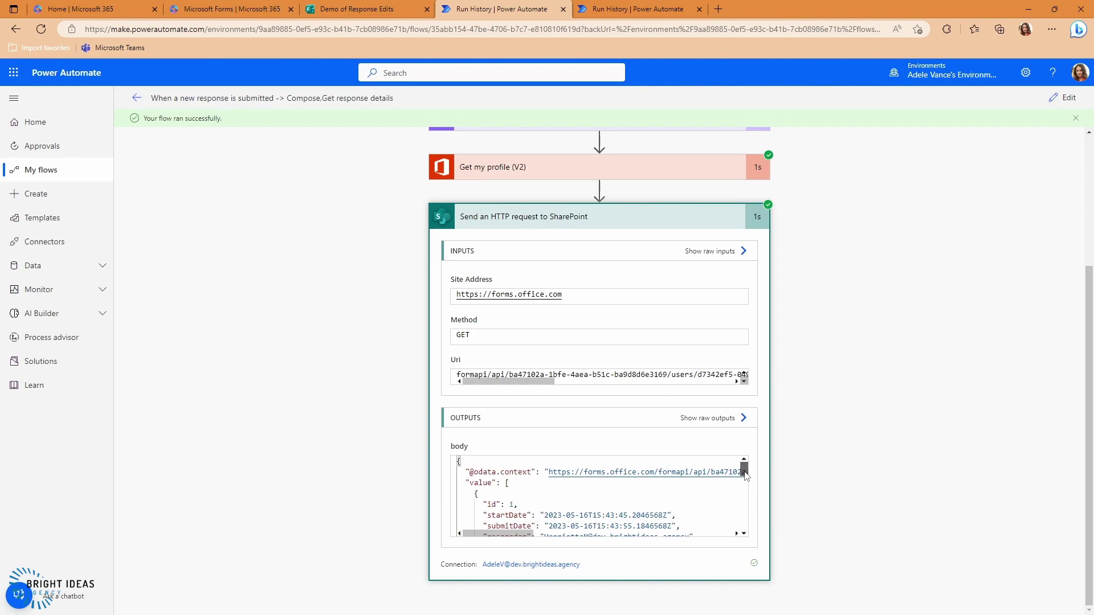
{"action": "left_click_drag", "start_coordinate": [745, 474], "coordinate": [736, 515]}
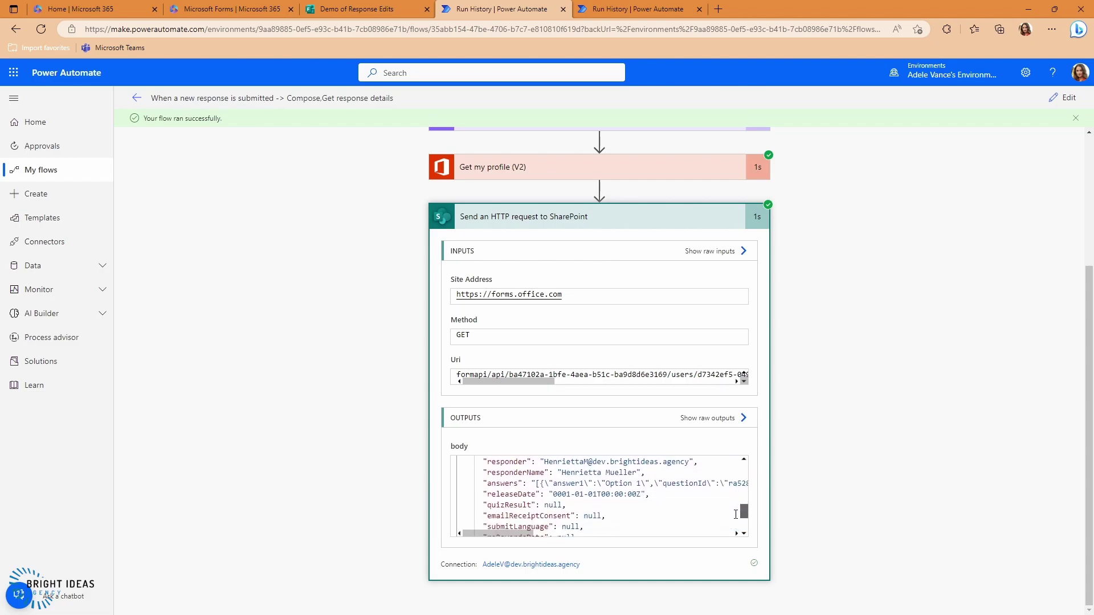
{"action": "scroll", "coordinate": [748, 516], "scroll_direction": "up", "scroll_amount": 1}
{"action": "left_click_drag", "start_coordinate": [748, 515], "coordinate": [748, 489]}
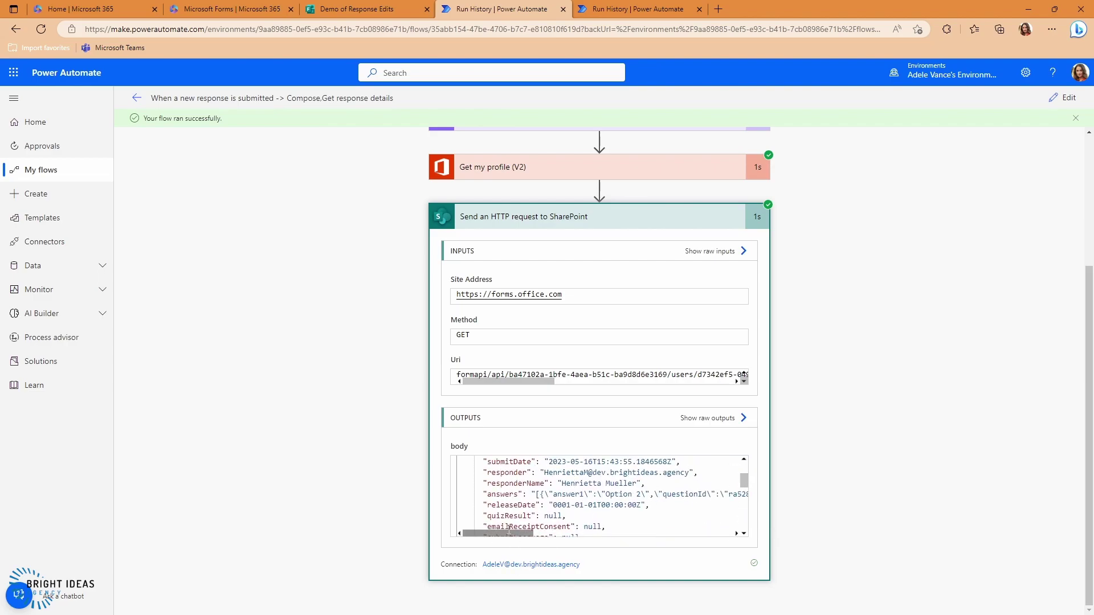
{"action": "mouse_move", "coordinate": [509, 534]}
{"action": "left_mouse_down"}
{"action": "mouse_move", "coordinate": [568, 549]}
{"action": "mouse_move", "coordinate": [493, 548]}
{"action": "left_mouse_up"}
{"action": "left_click_drag", "start_coordinate": [744, 482], "coordinate": [742, 517]}
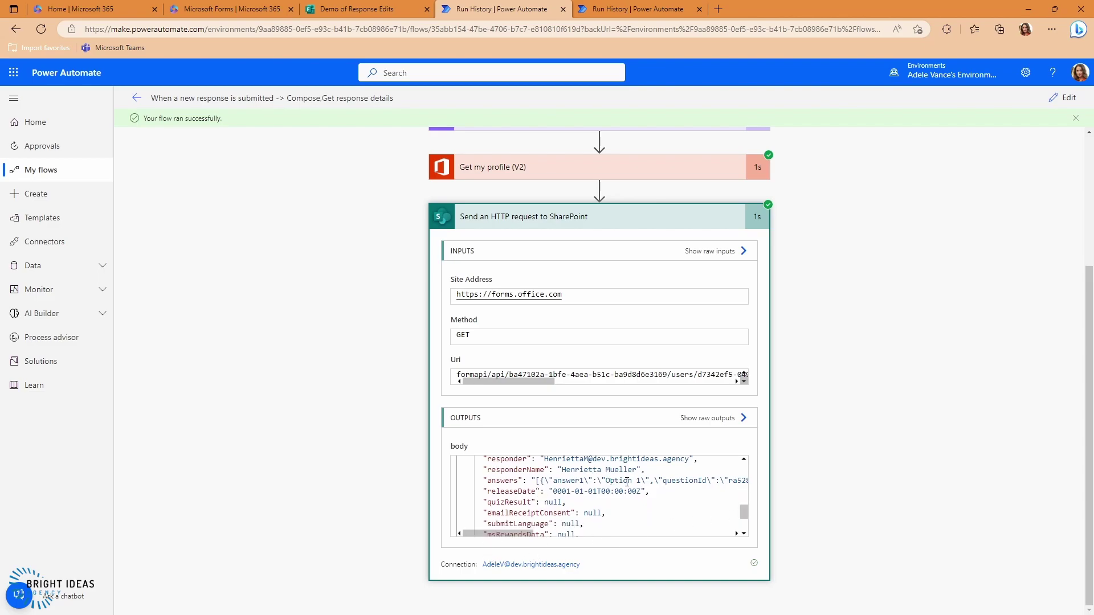
{"action": "scroll", "coordinate": [641, 508], "scroll_direction": "down", "scroll_amount": 1}
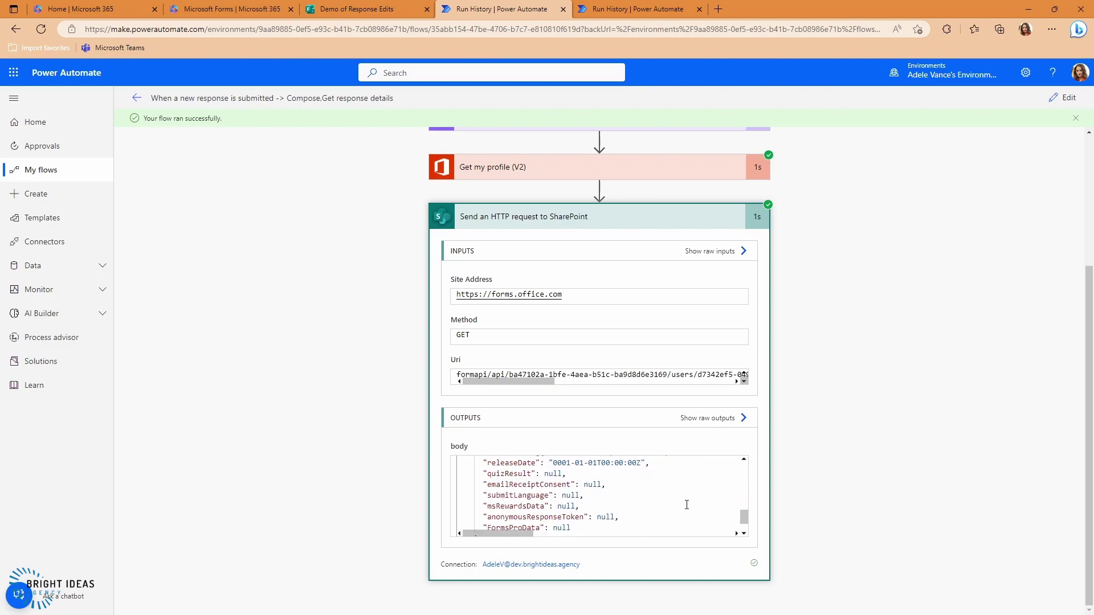
{"action": "scroll", "coordinate": [700, 515], "scroll_direction": "up", "scroll_amount": 2}
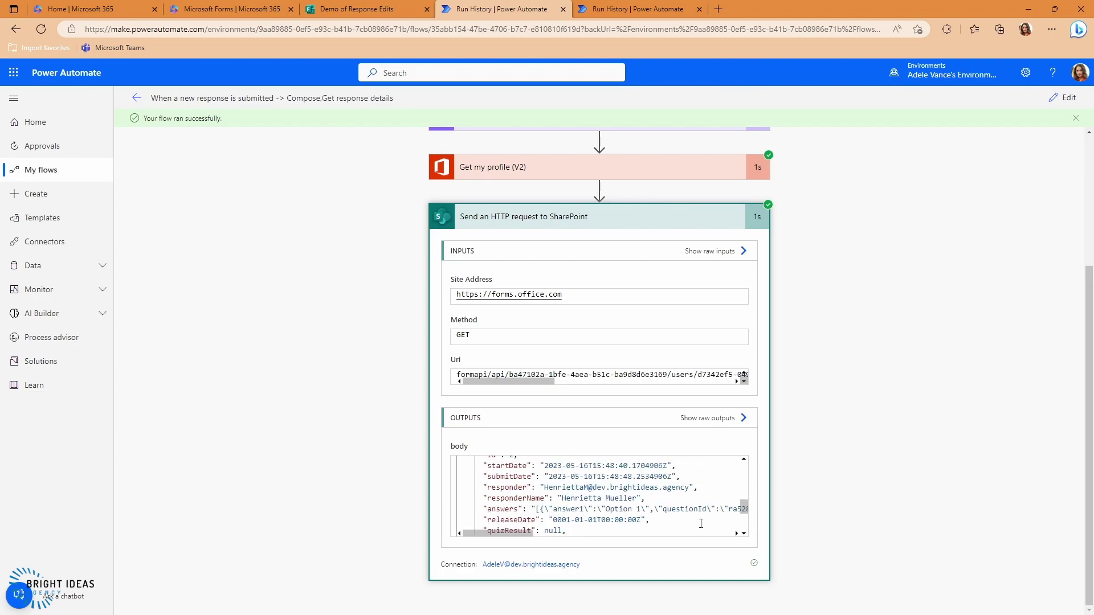
{"action": "scroll", "coordinate": [524, 481], "scroll_direction": "up", "scroll_amount": 1}
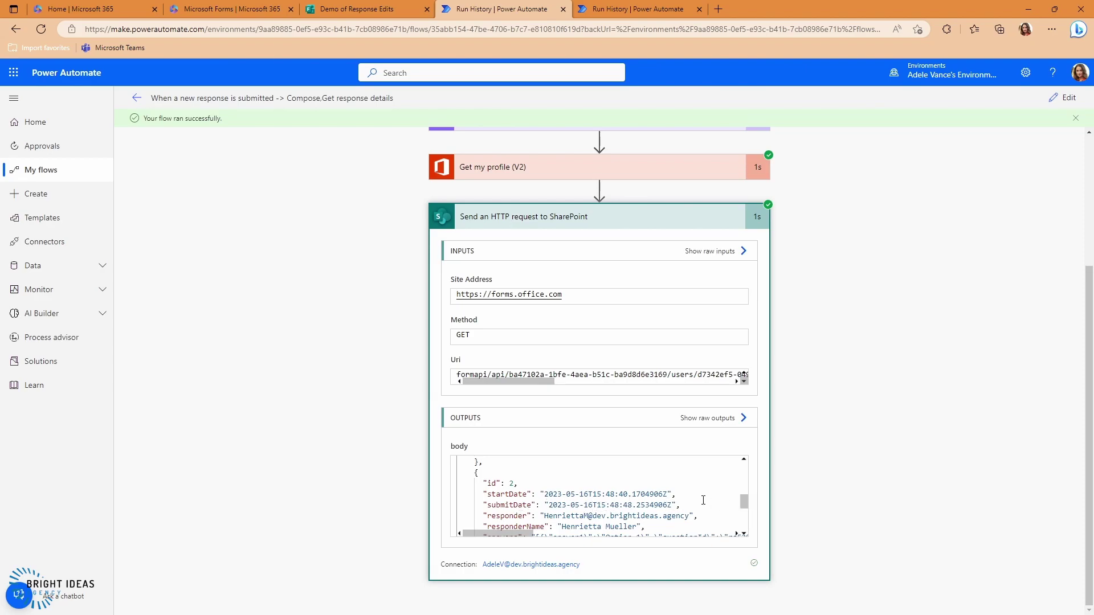
{"action": "scroll", "coordinate": [703, 501], "scroll_direction": "down", "scroll_amount": 1}
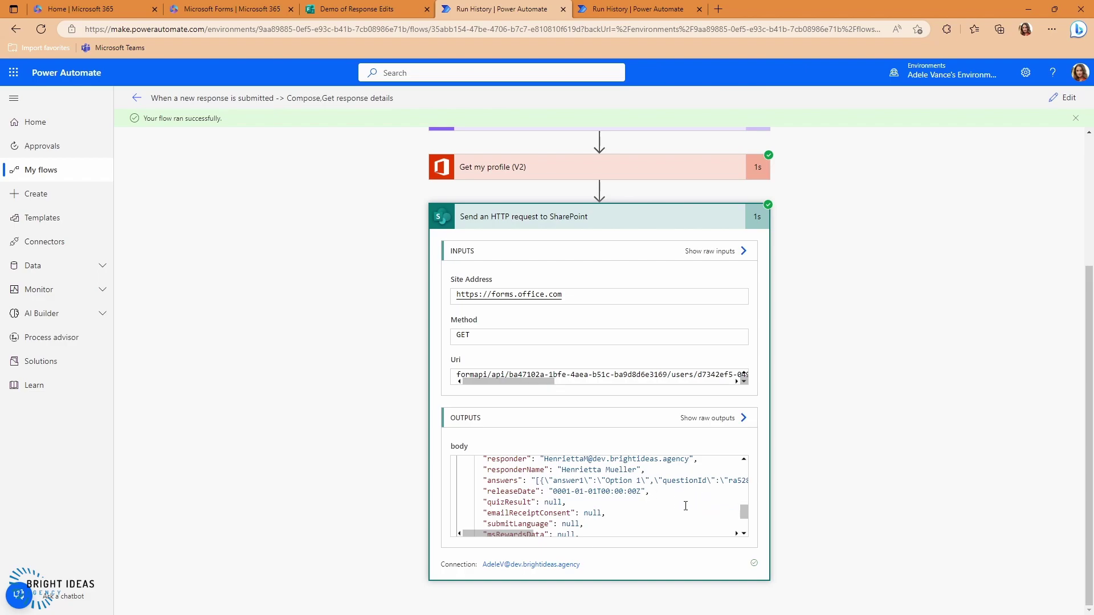
{"action": "scroll", "coordinate": [679, 498], "scroll_direction": "down", "scroll_amount": 1}
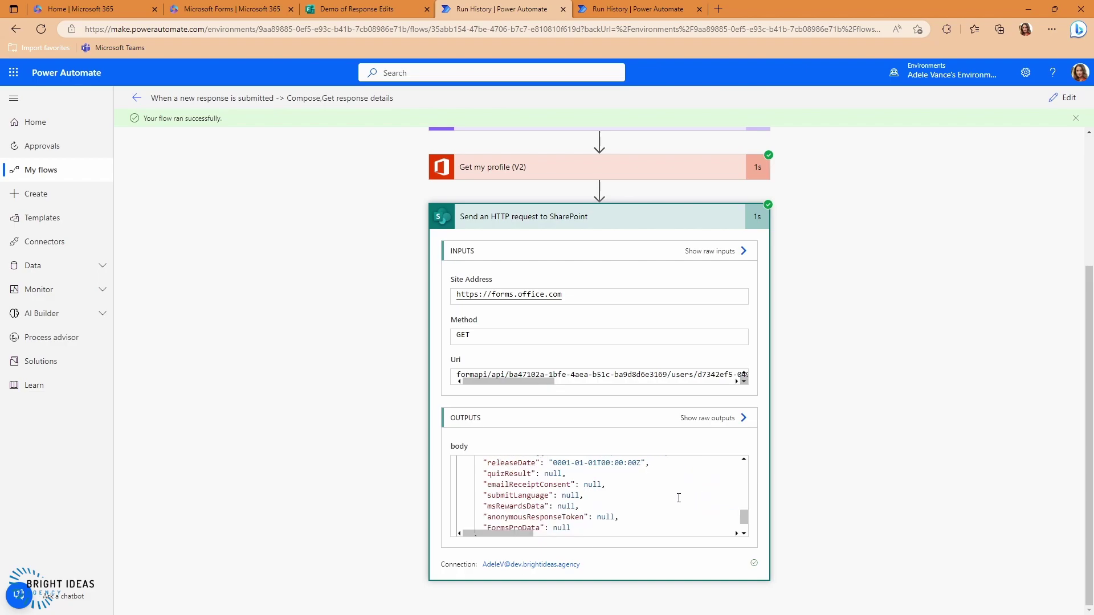
{"action": "scroll", "coordinate": [679, 498], "scroll_direction": "up", "scroll_amount": 1}
{"action": "scroll", "coordinate": [599, 513], "scroll_direction": "up", "scroll_amount": 1}
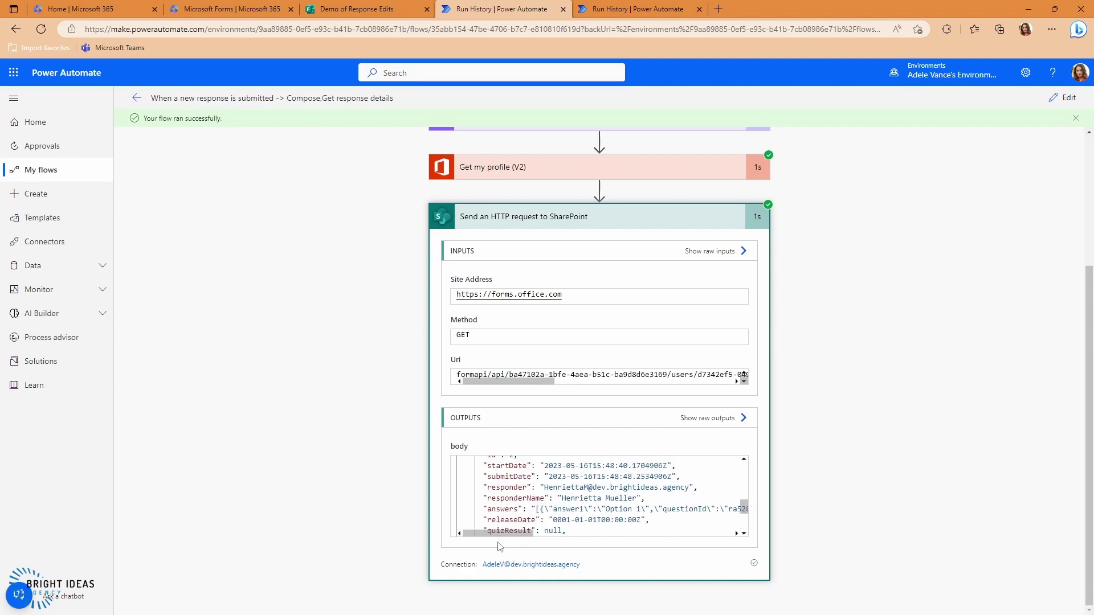
{"action": "mouse_move", "coordinate": [497, 536]}
{"action": "left_mouse_down"}
{"action": "mouse_move", "coordinate": [542, 542]}
{"action": "mouse_move", "coordinate": [487, 533]}
{"action": "left_mouse_up"}
{"action": "scroll", "coordinate": [507, 516], "scroll_direction": "up", "scroll_amount": 3}
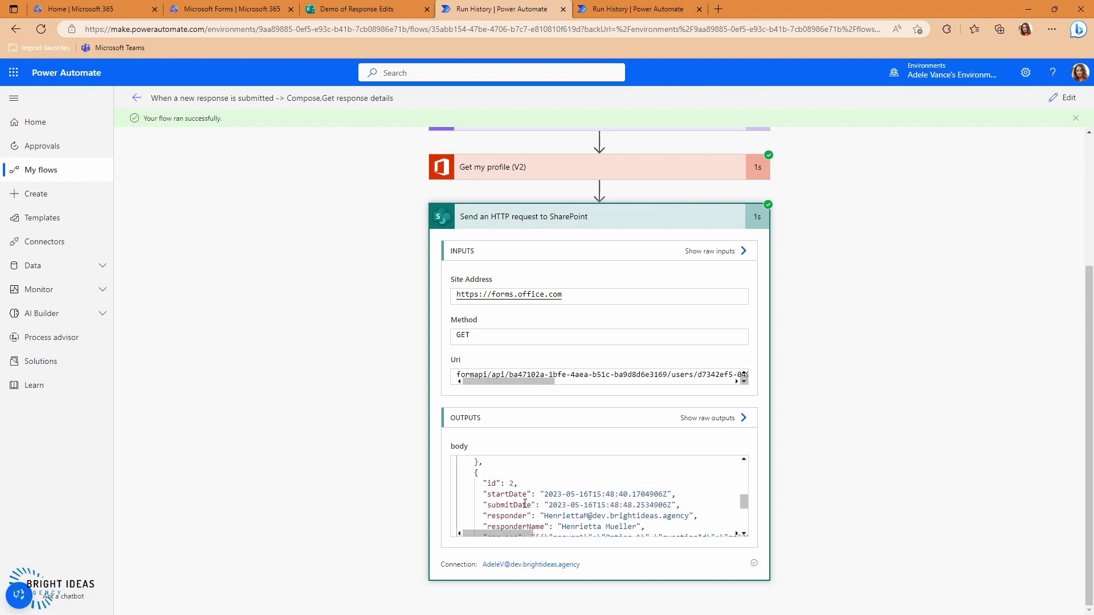
{"action": "scroll", "coordinate": [537, 507], "scroll_direction": "up", "scroll_amount": 2}
{"action": "scroll", "coordinate": [564, 510], "scroll_direction": "up", "scroll_amount": 1}
{"action": "scroll", "coordinate": [564, 510], "scroll_direction": "up", "scroll_amount": 5}
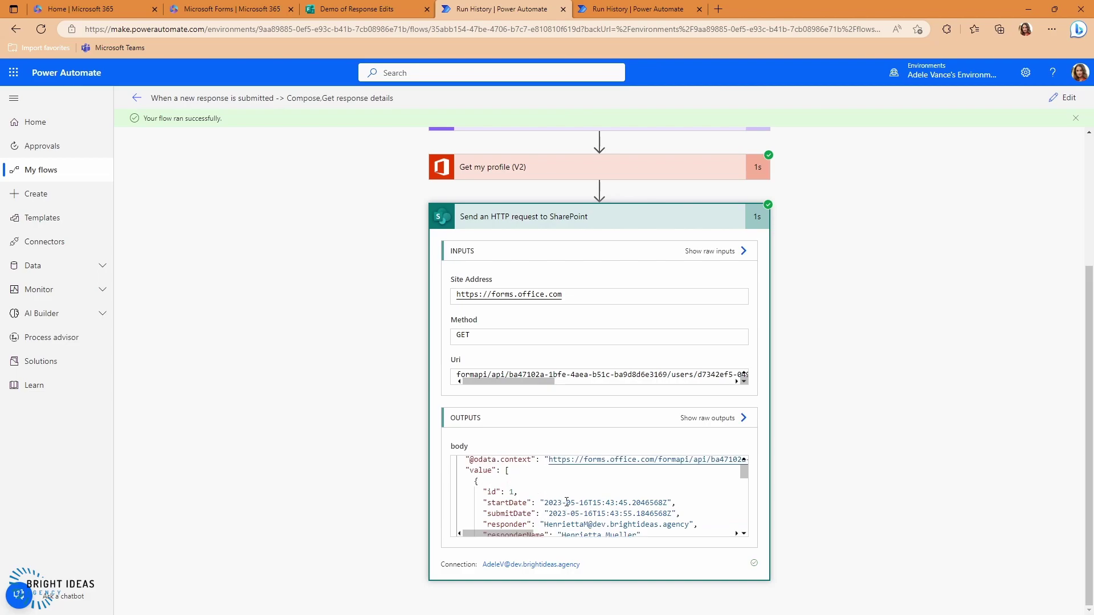
{"action": "scroll", "coordinate": [573, 499], "scroll_direction": "down", "scroll_amount": 10}
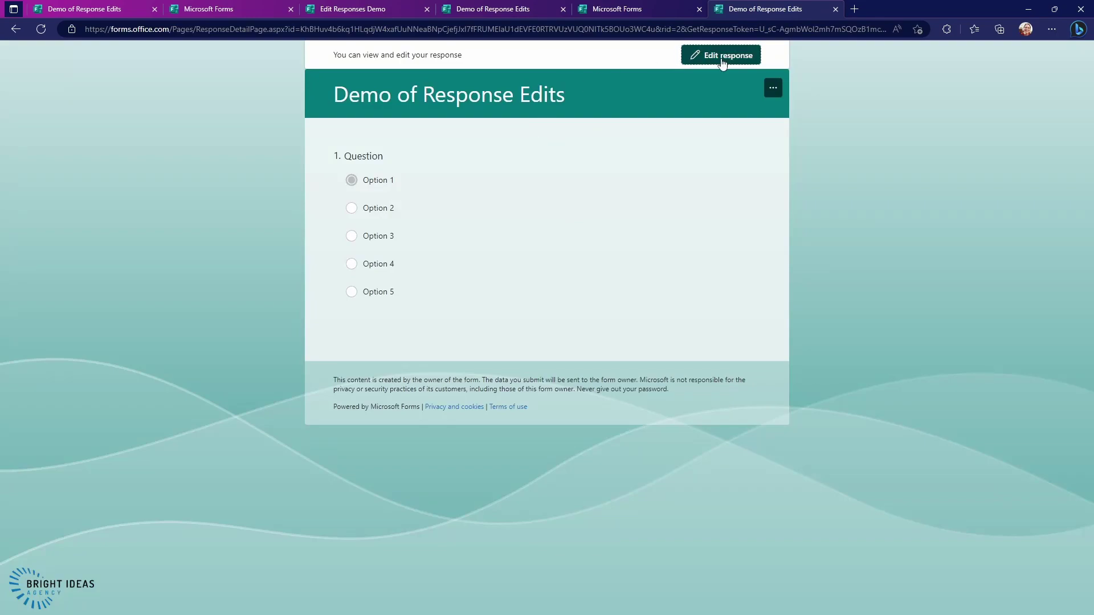
- Edit the submitted response, change its answer from Option 1 to Option 5, and resubmit
{"action": "left_click", "coordinate": [721, 55]}
{"action": "left_click", "coordinate": [351, 306]}
{"action": "left_click", "coordinate": [358, 367]}
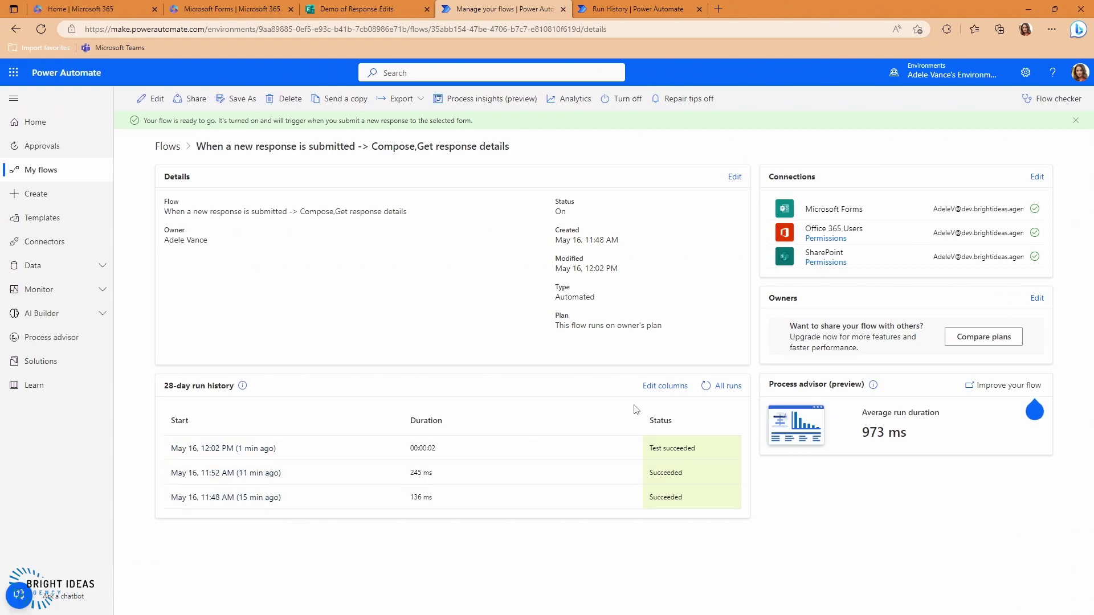
- Resubmit the most recent run from the run history
{"action": "left_click", "coordinate": [232, 449]}
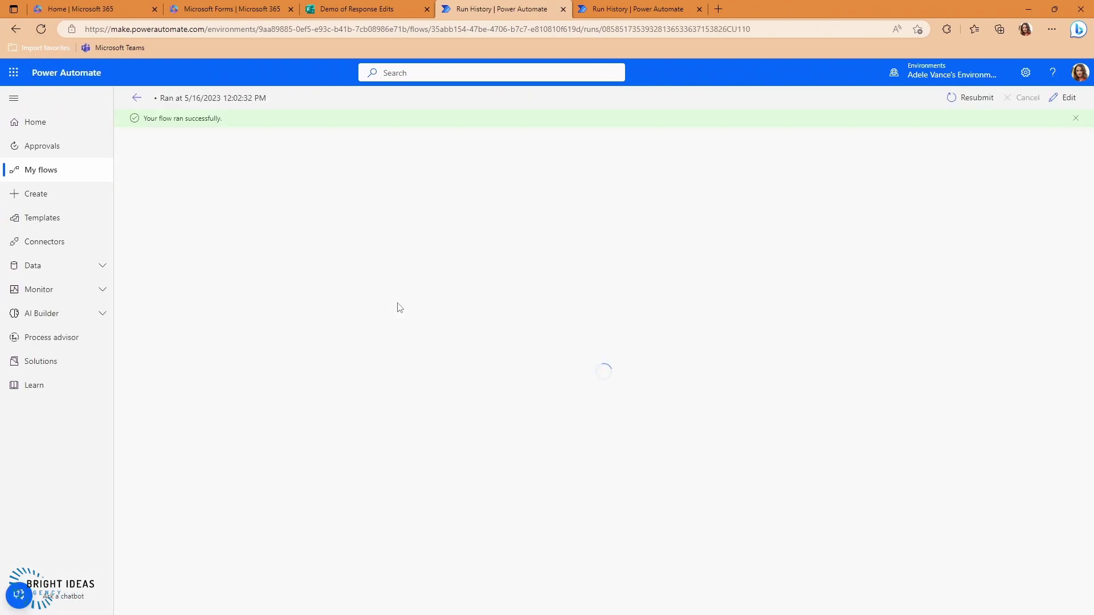
{"action": "left_click", "coordinate": [950, 107]}
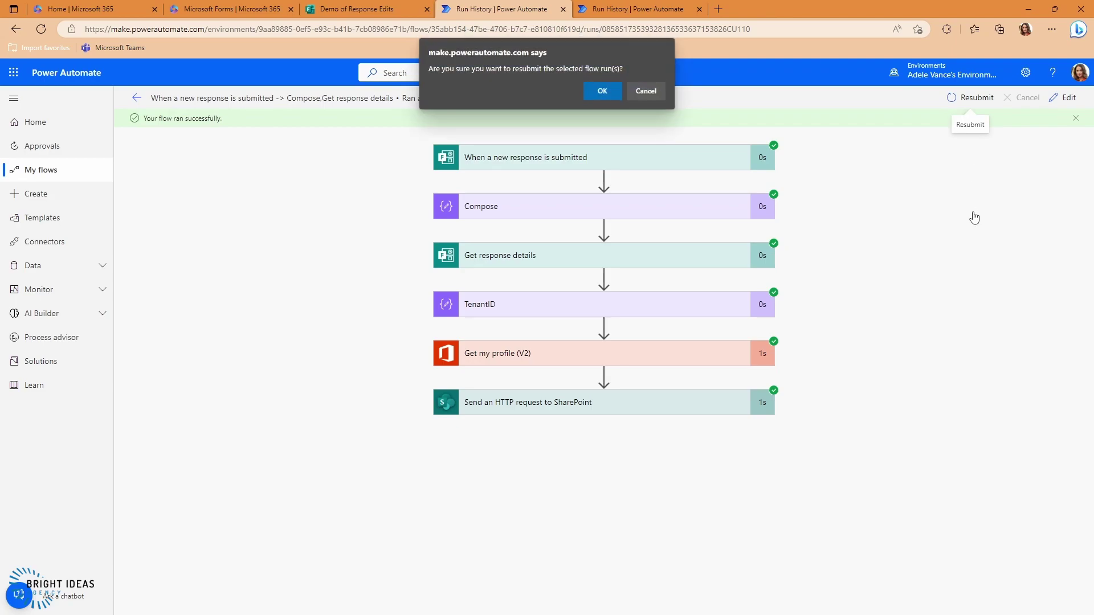
{"action": "left_click", "coordinate": [596, 92]}
- Check the SharePoint HTTP request output, where response 2 now answers Option 5
{"action": "left_click", "coordinate": [535, 402]}
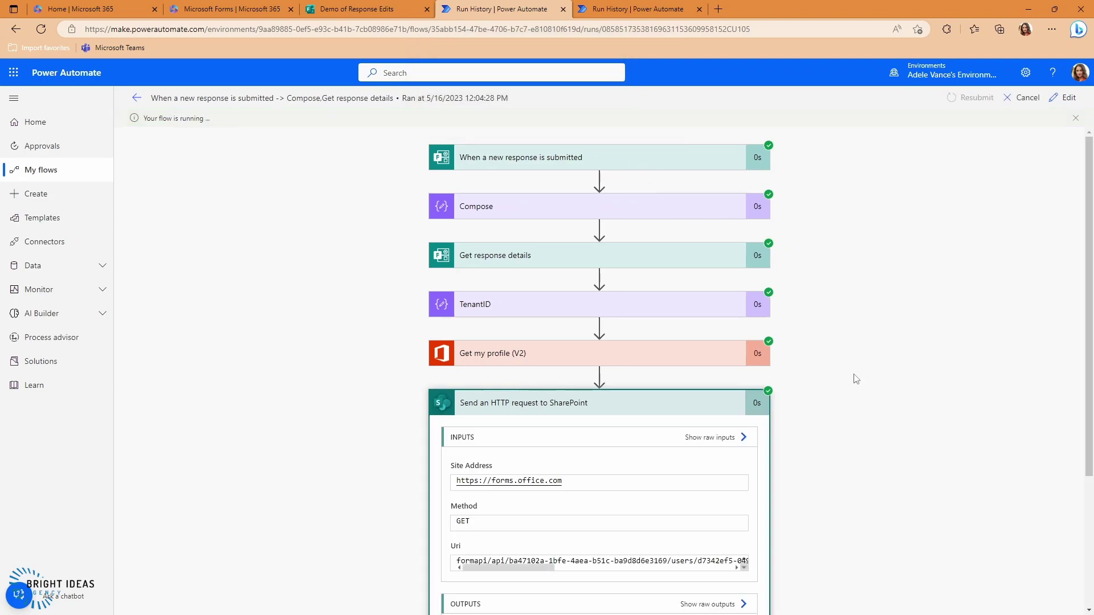
{"action": "scroll", "coordinate": [787, 461], "scroll_direction": "down", "scroll_amount": 3}
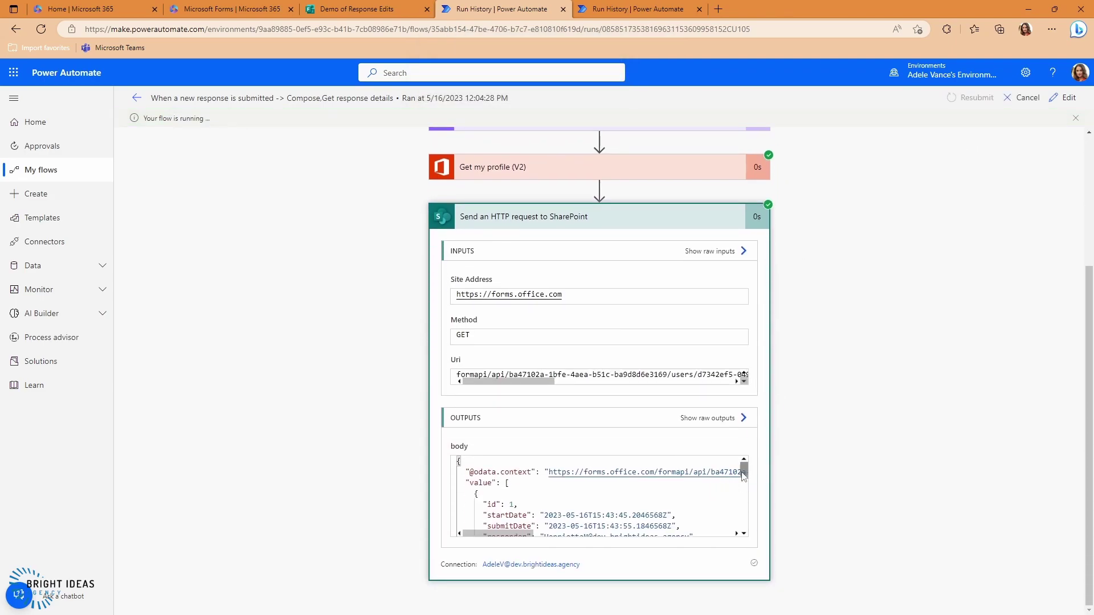
{"action": "scroll", "coordinate": [743, 484], "scroll_direction": "down", "scroll_amount": 2}
{"action": "scroll", "coordinate": [744, 490], "scroll_direction": "down", "scroll_amount": 3}
{"action": "scroll", "coordinate": [744, 495], "scroll_direction": "up", "scroll_amount": 4}
{"action": "scroll", "coordinate": [741, 507], "scroll_direction": "down", "scroll_amount": 4}
{"action": "scroll", "coordinate": [738, 518], "scroll_direction": "down", "scroll_amount": 1}
{"action": "scroll", "coordinate": [740, 509], "scroll_direction": "up", "scroll_amount": 3}
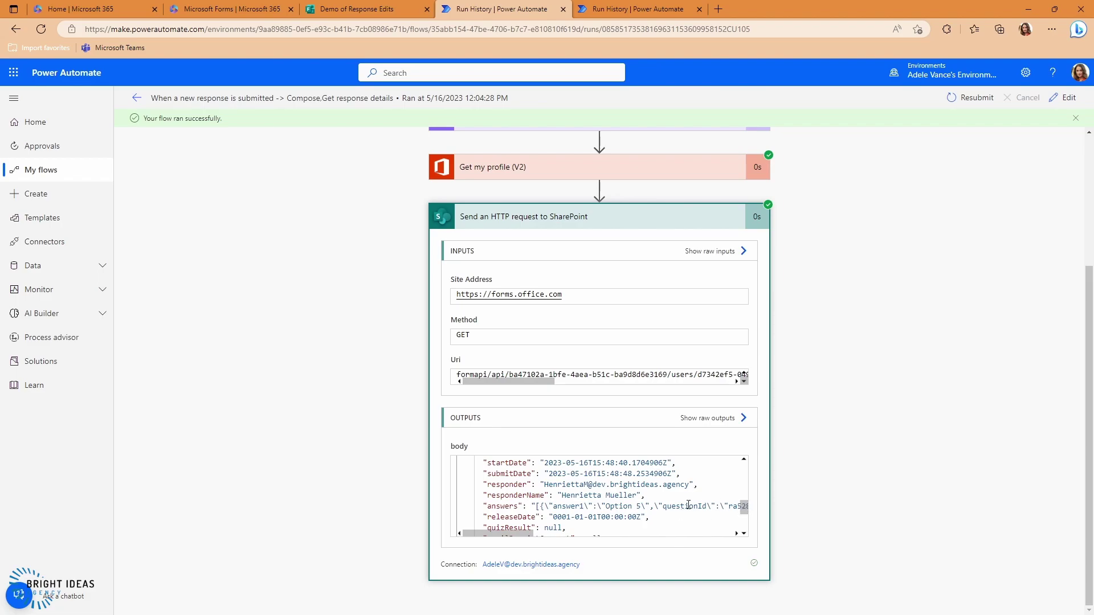
{"action": "scroll", "coordinate": [672, 502], "scroll_direction": "down", "scroll_amount": 1}
{"action": "scroll", "coordinate": [672, 502], "scroll_direction": "down", "scroll_amount": 2}
{"action": "scroll", "coordinate": [672, 503], "scroll_direction": "up", "scroll_amount": 3}
{"action": "scroll", "coordinate": [544, 502], "scroll_direction": "up", "scroll_amount": 1}
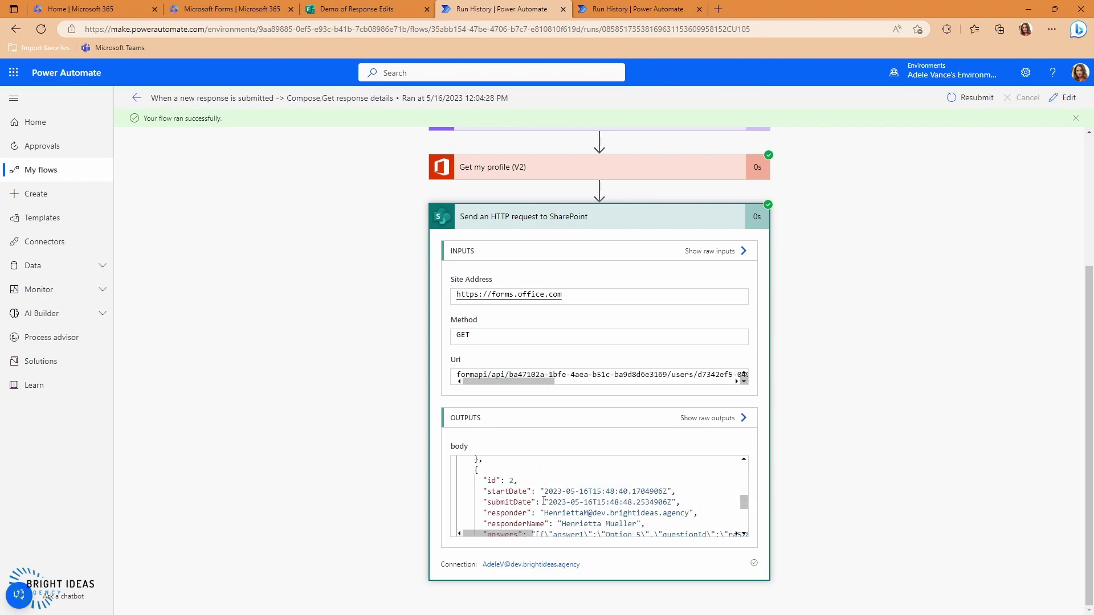